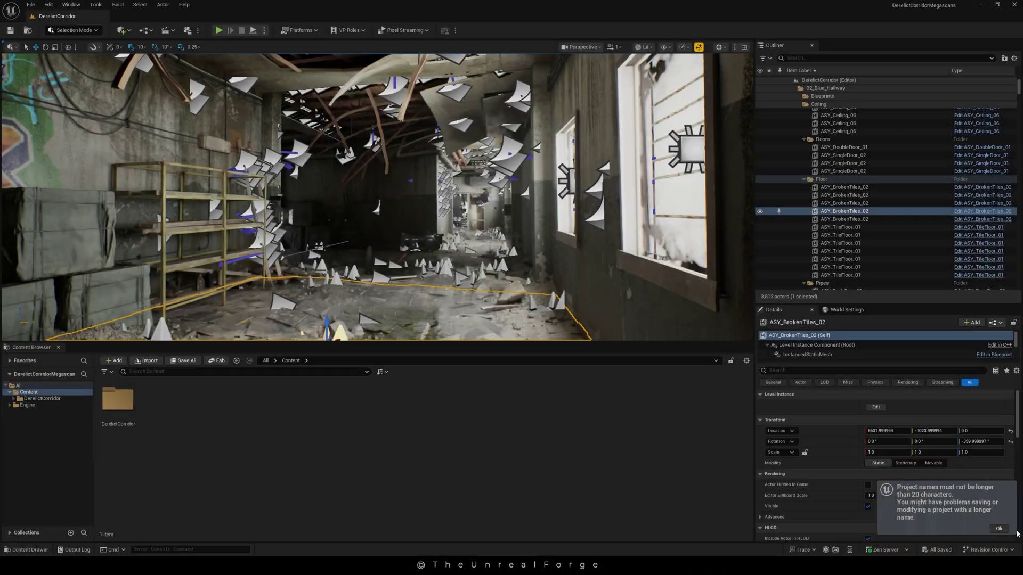
Dismiss the notice that project names must be no longer than 20 characters
{"action": "left_click", "coordinate": [999, 529]}
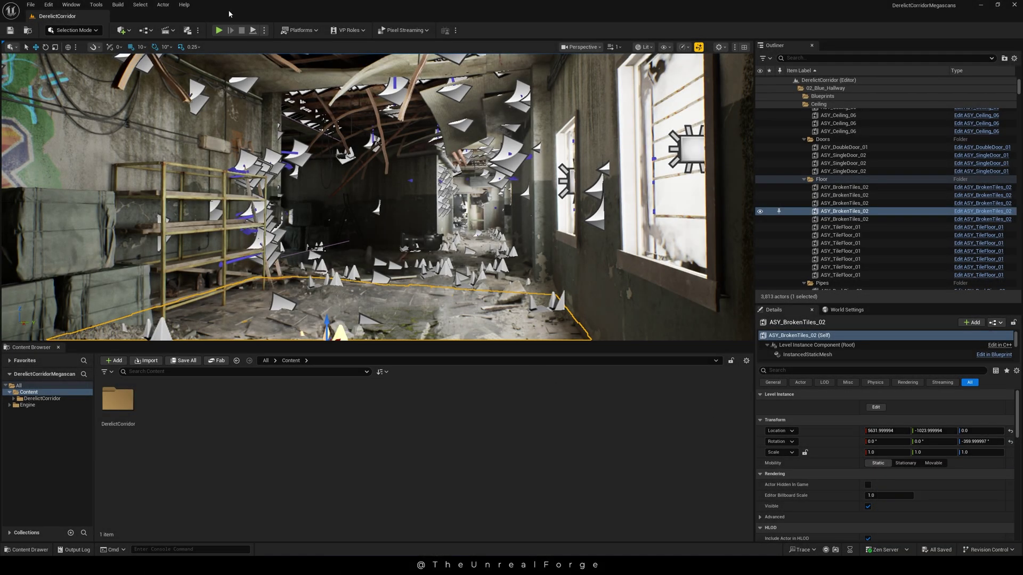
Search Plugins for 'virtual camera', verify VirtualCamera and VirtualCameraCore are ticked, and close Plugins
{"action": "left_click", "coordinate": [51, 5]}
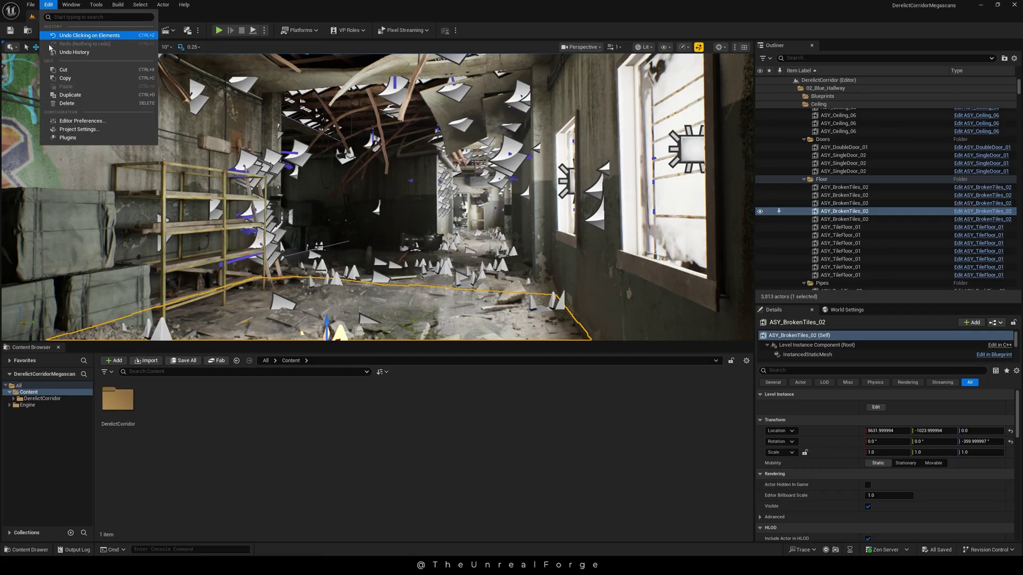
{"action": "left_click", "coordinate": [64, 137]}
{"action": "type", "text": "virtual camera"}
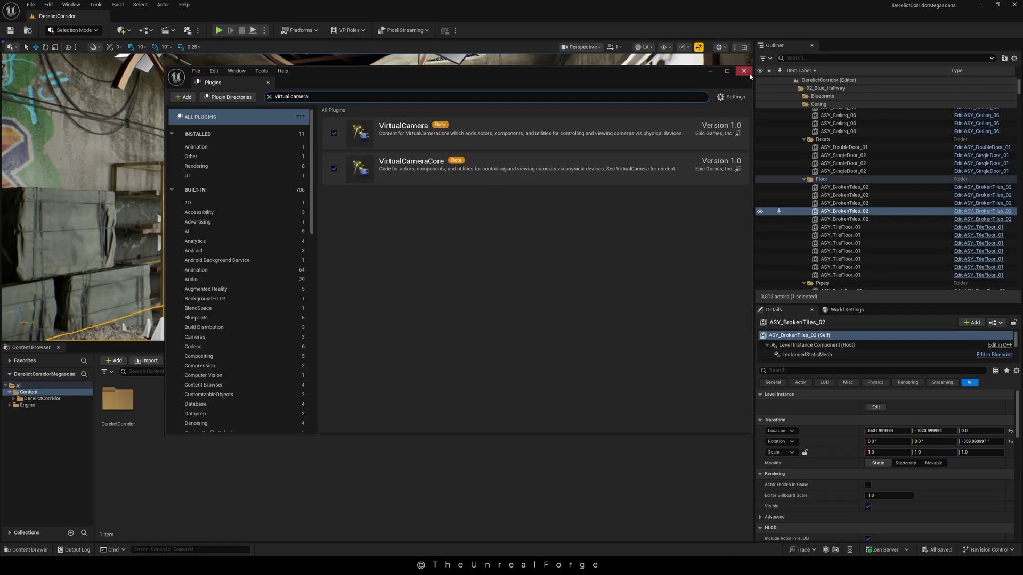
{"action": "left_click", "coordinate": [743, 71]}
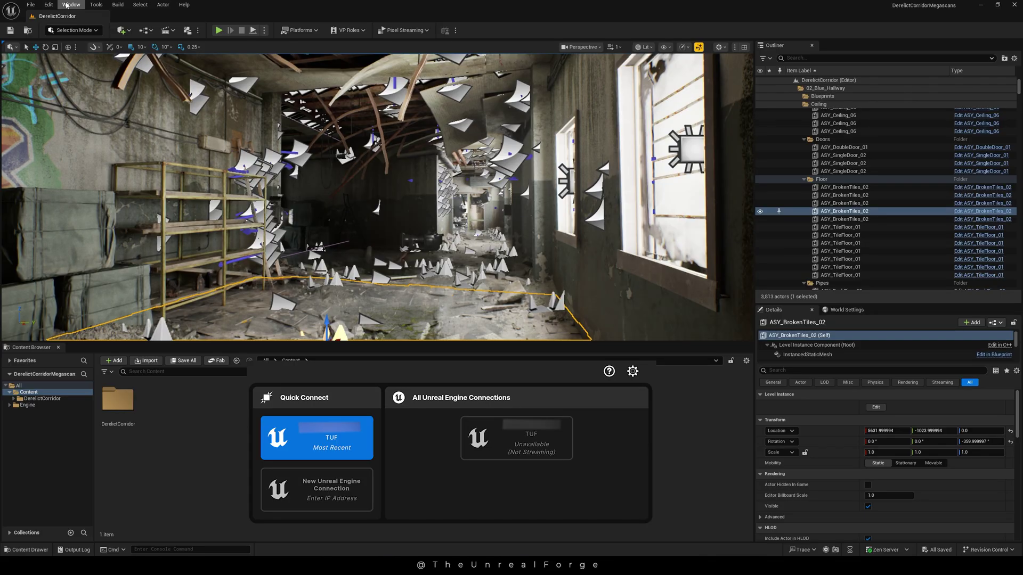
Change the UDP Messaging Unicast Endpoint in Project Settings from 0.0.0.0 to the local 192.x address
{"action": "left_click", "coordinate": [49, 4]}
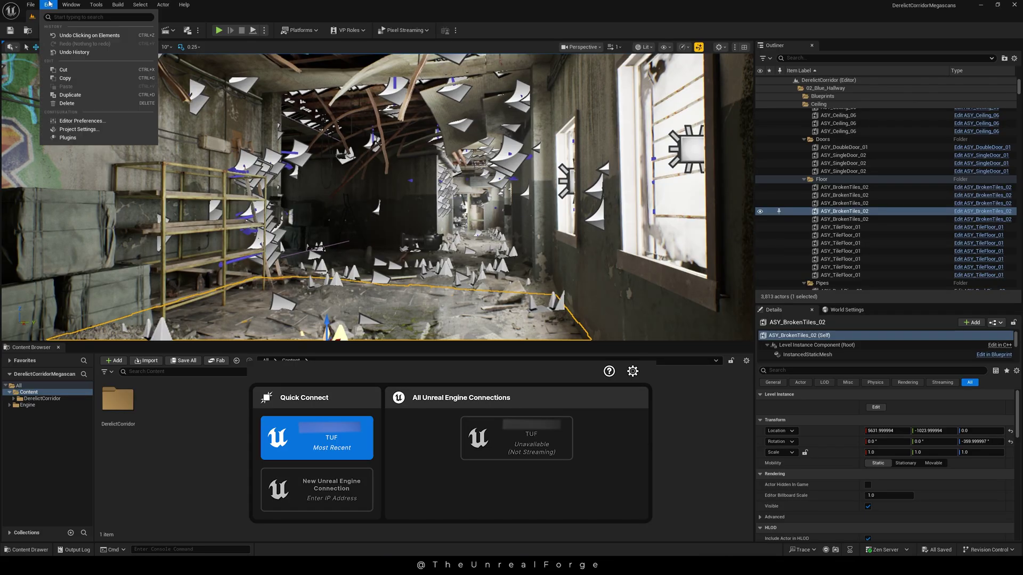
{"action": "left_click", "coordinate": [91, 130]}
{"action": "left_click_drag", "start_coordinate": [289, 126], "coordinate": [290, 387]}
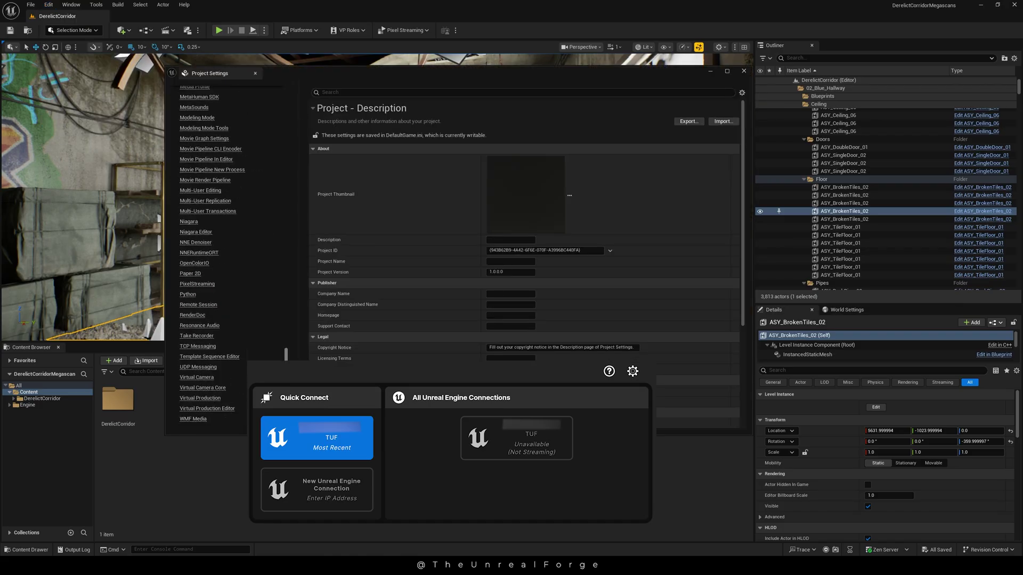
{"action": "left_click", "coordinate": [199, 367]}
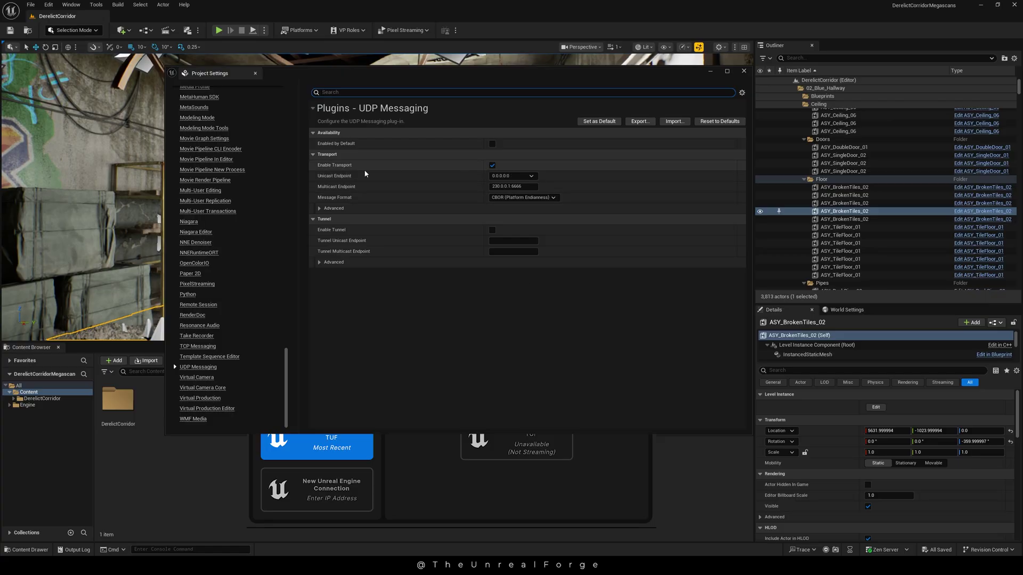
{"action": "left_click", "coordinate": [475, 178]}
{"action": "left_click", "coordinate": [532, 177]}
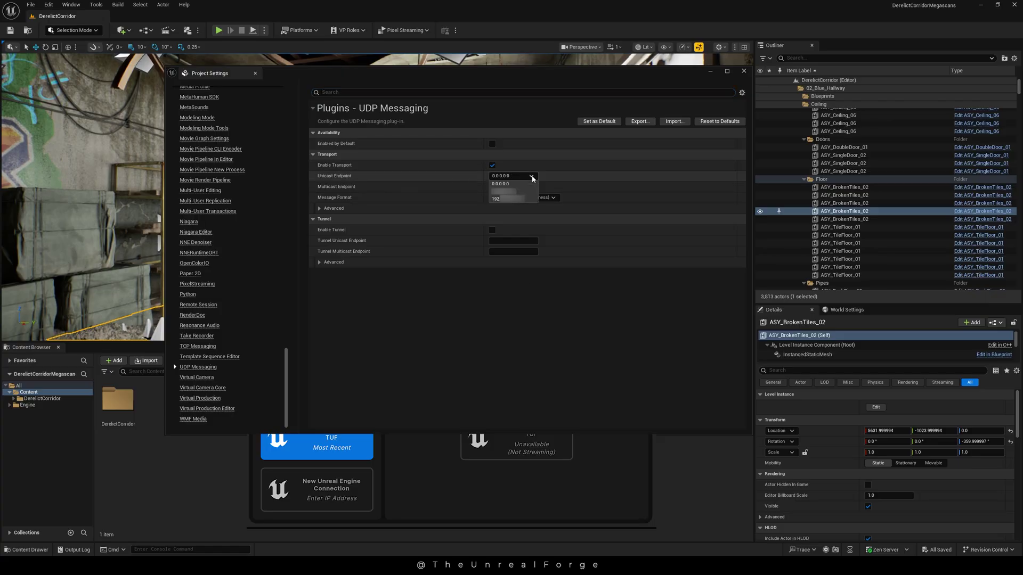
{"action": "left_click", "coordinate": [513, 200]}
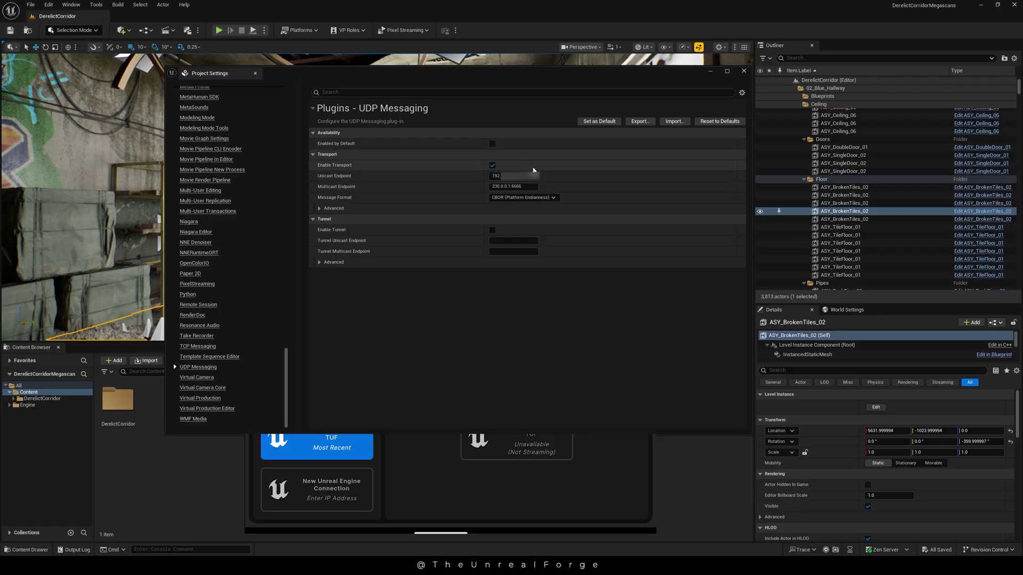
{"action": "left_click", "coordinate": [744, 71]}
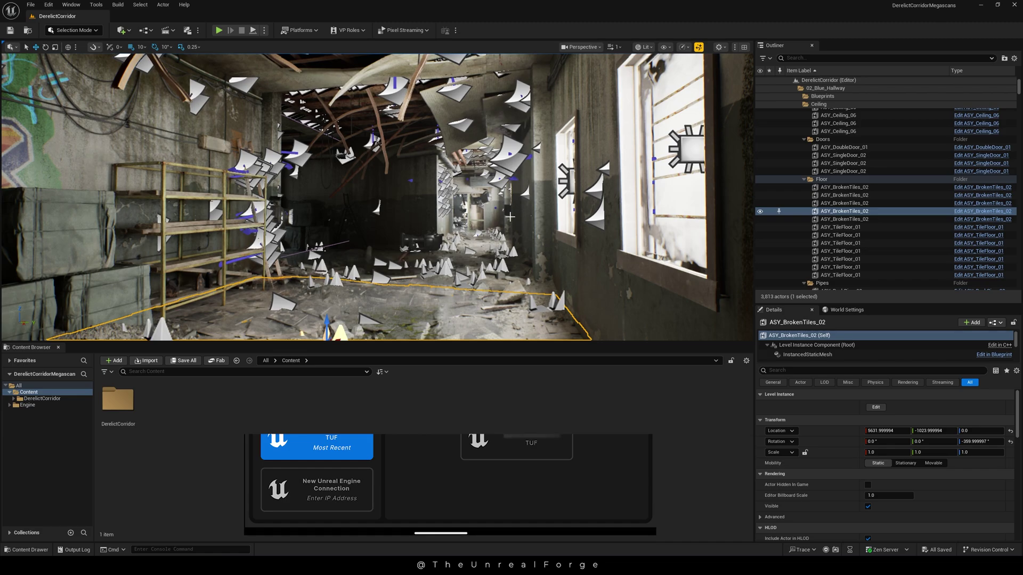
Place a VCam Actor from Quick Add's Virtual Production category into the Derelict Corridor level
{"action": "left_click", "coordinate": [123, 29]}
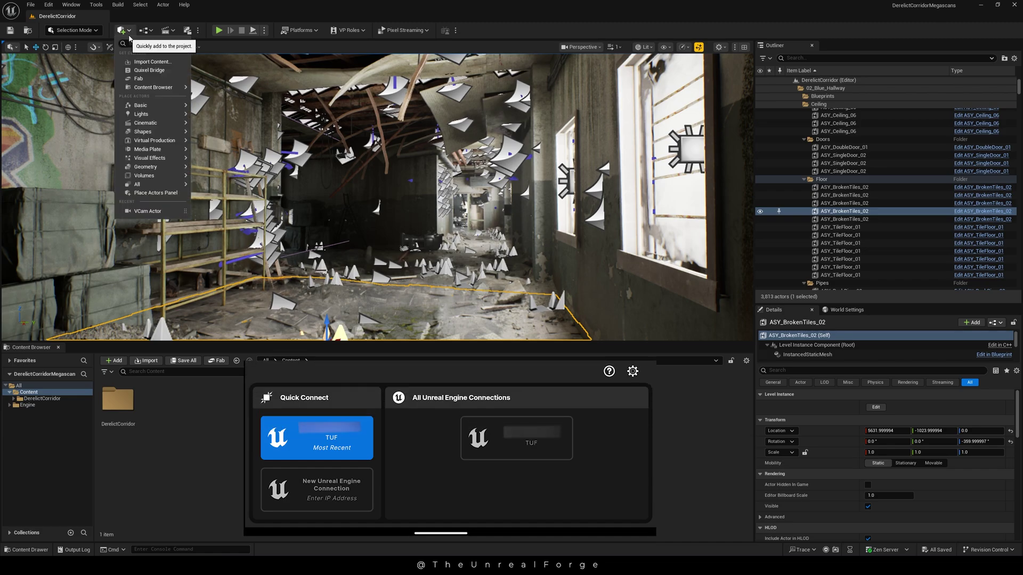
{"action": "mouse_move", "coordinate": [157, 140]}
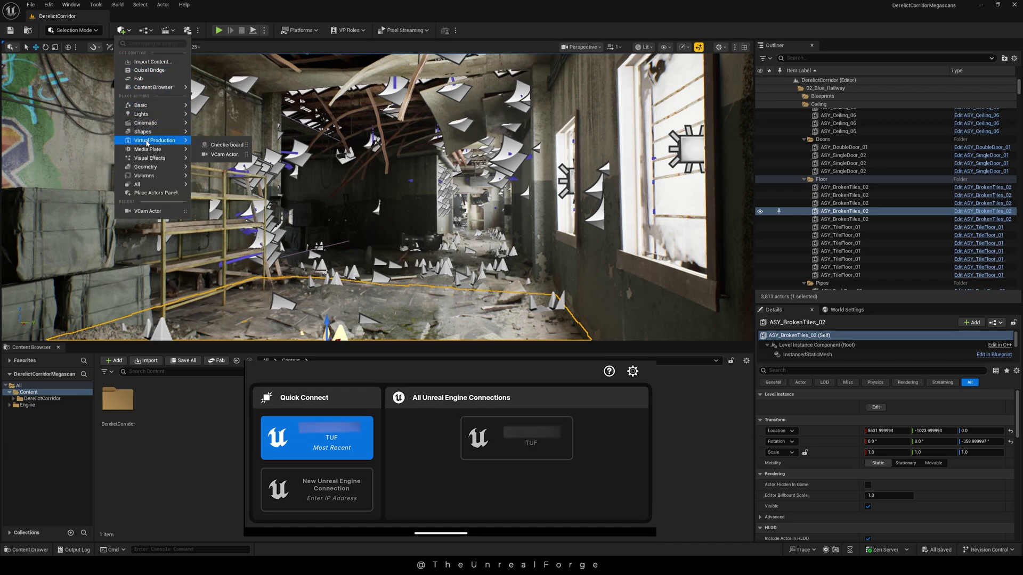
{"action": "left_click", "coordinate": [214, 155]}
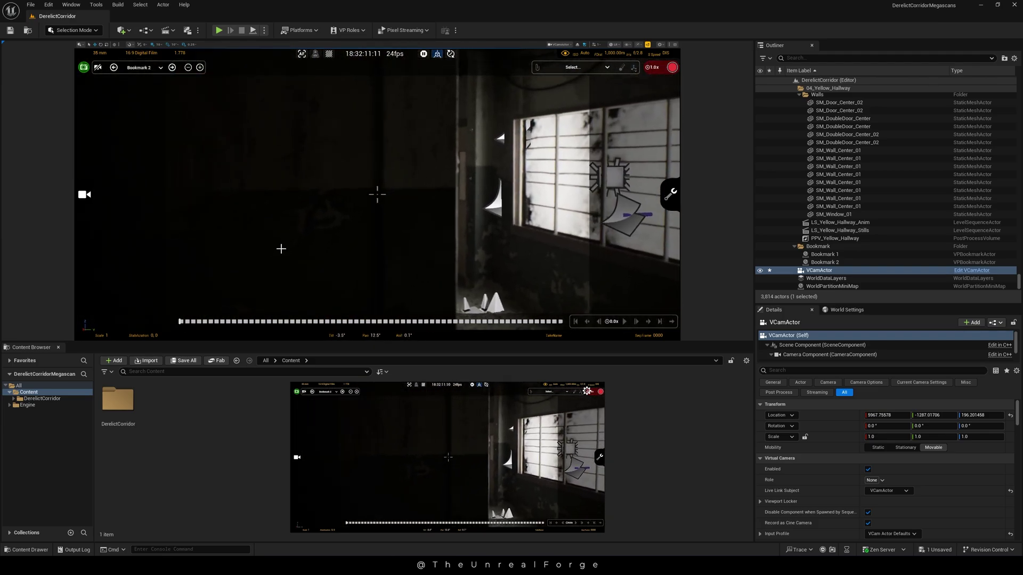
Turn the VCam HUD Focus Method dial from Manual to Tracking and target the corridor wall
{"action": "left_click", "coordinate": [84, 195]}
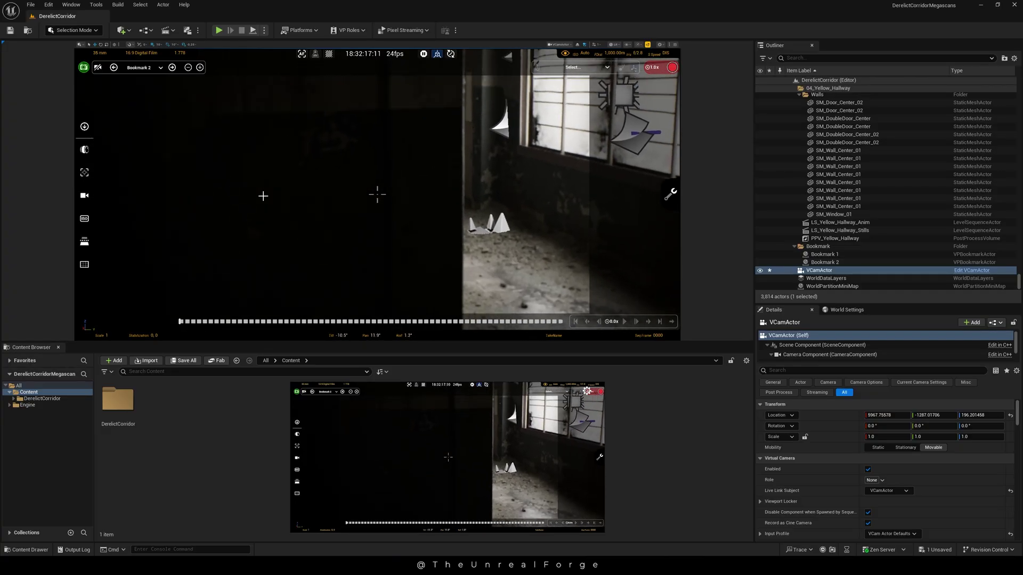
{"action": "left_click", "coordinate": [84, 172]}
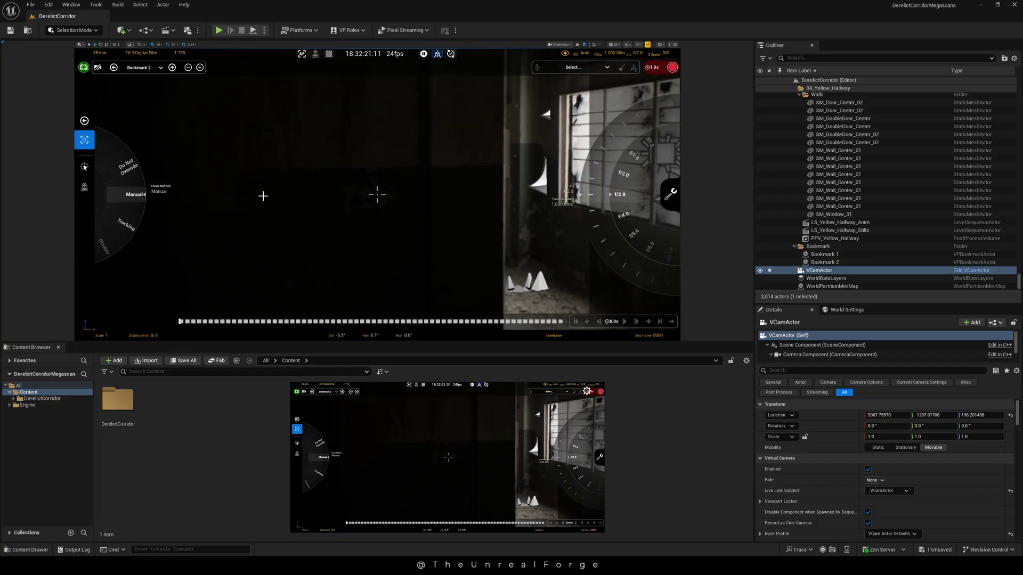
{"action": "left_click", "coordinate": [134, 219]}
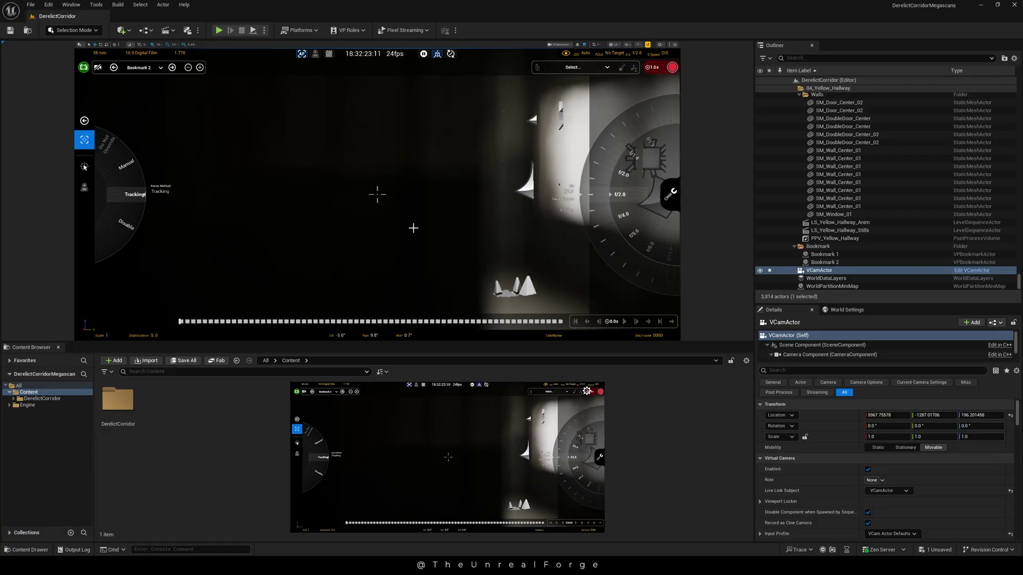
{"action": "left_click", "coordinate": [390, 199]}
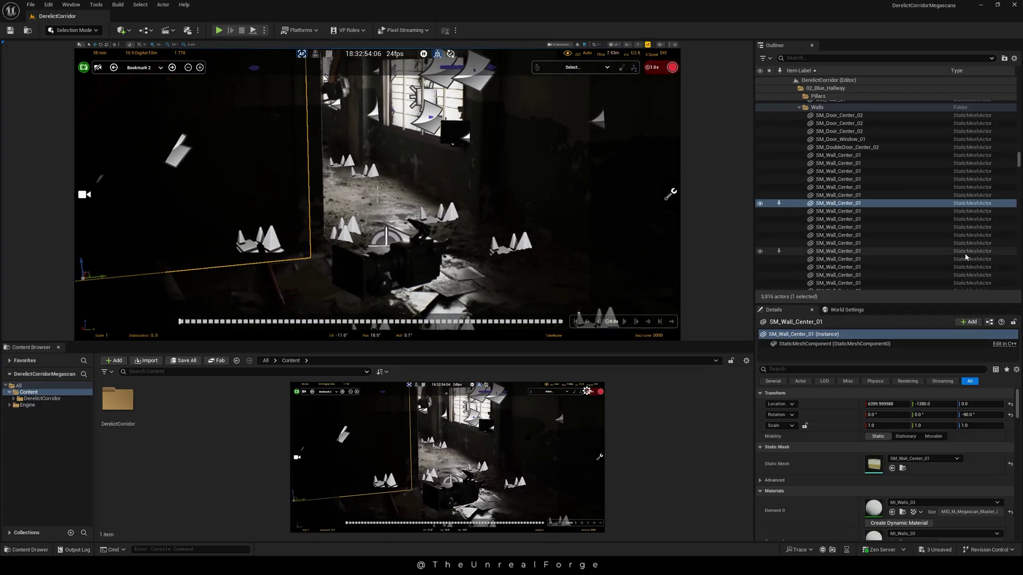
Select VCamActor Tracking Focus in the Outliner and bring up the VCam HUD's extra tools
{"action": "scroll", "coordinate": [884, 192], "scroll_direction": "down", "scroll_amount": 10}
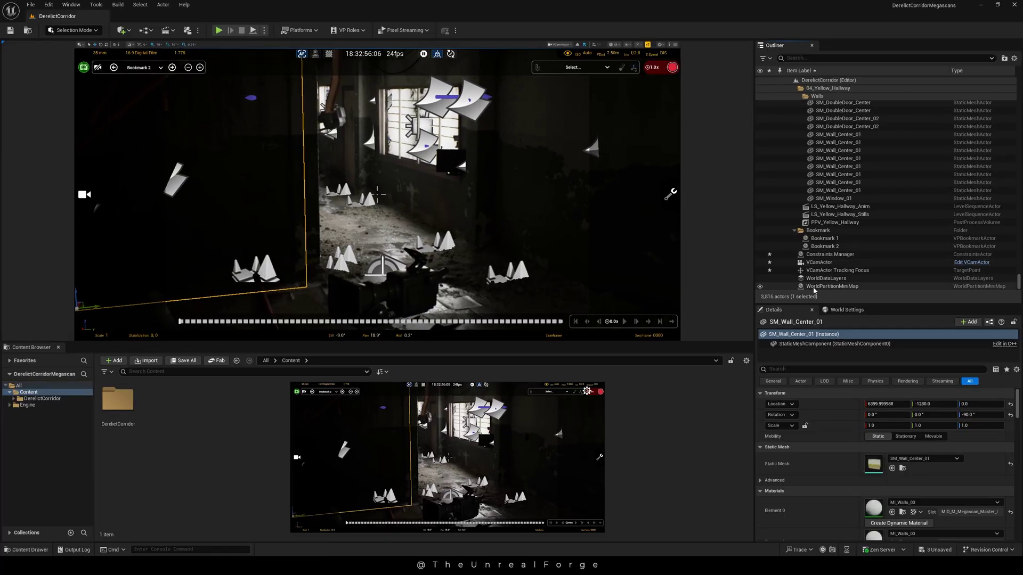
{"action": "left_click", "coordinate": [837, 286]}
{"action": "key", "text": "Up"}
{"action": "key", "text": "Up"}
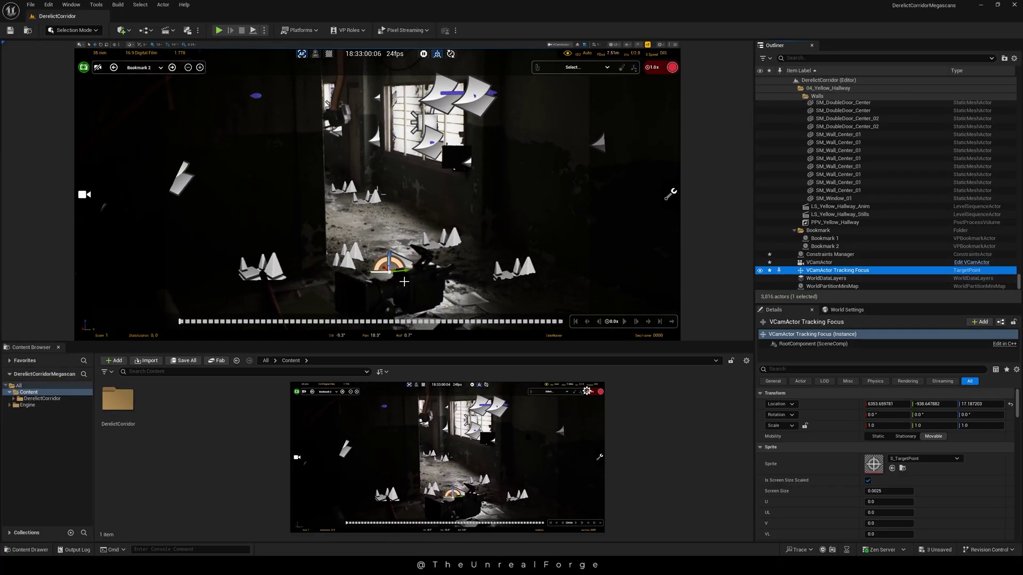
{"action": "left_click", "coordinate": [433, 261]}
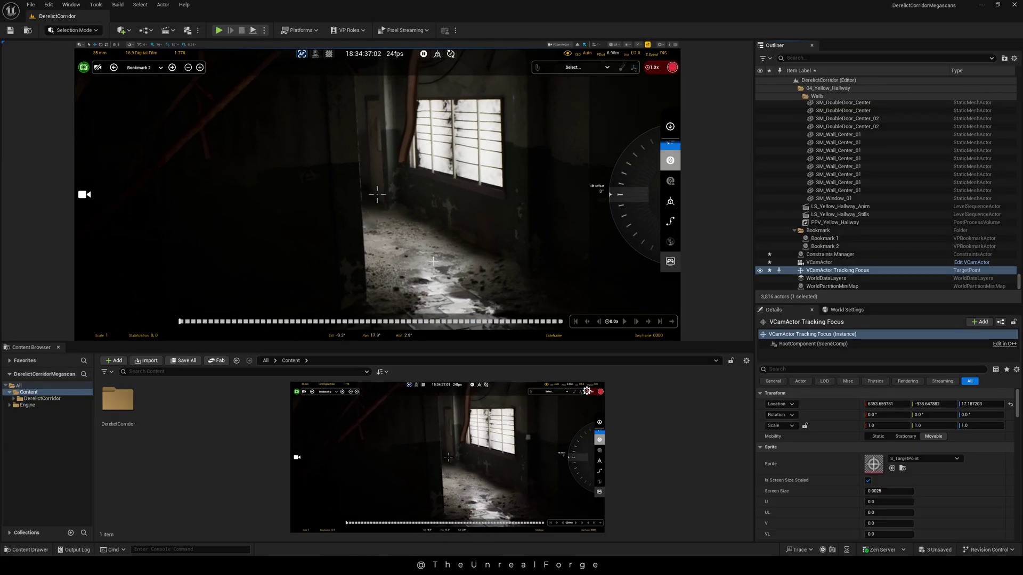
Toggle Game View off and back on with G, then bring up the VCam focus method options
{"action": "key", "text": "g"}
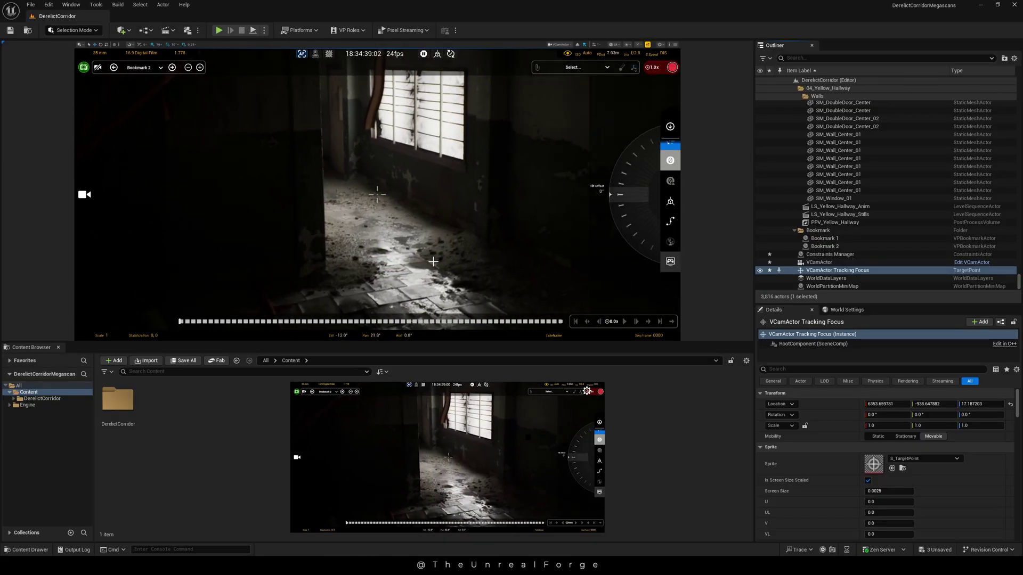
{"action": "key", "text": "g"}
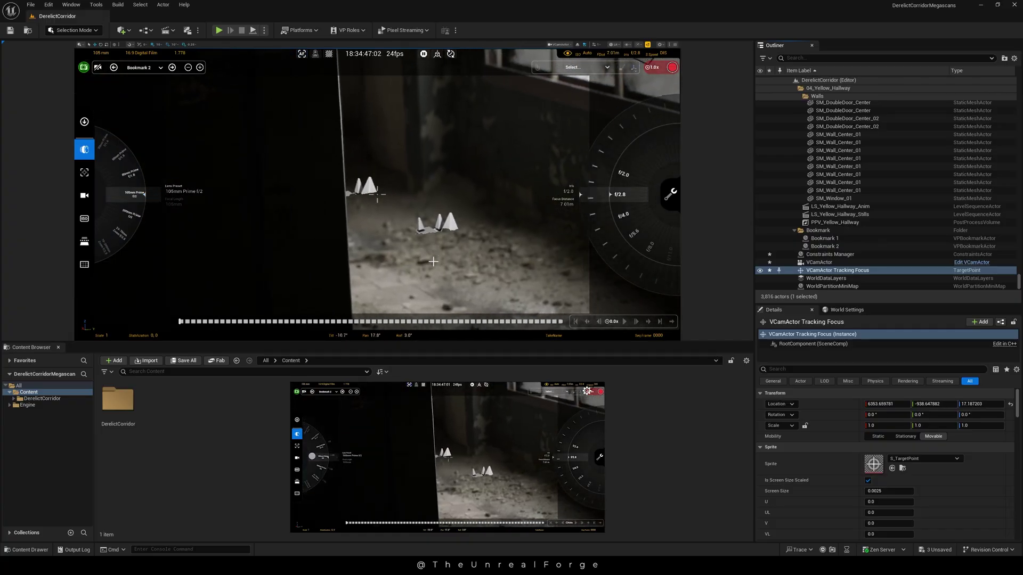
{"action": "left_click", "coordinate": [84, 172]}
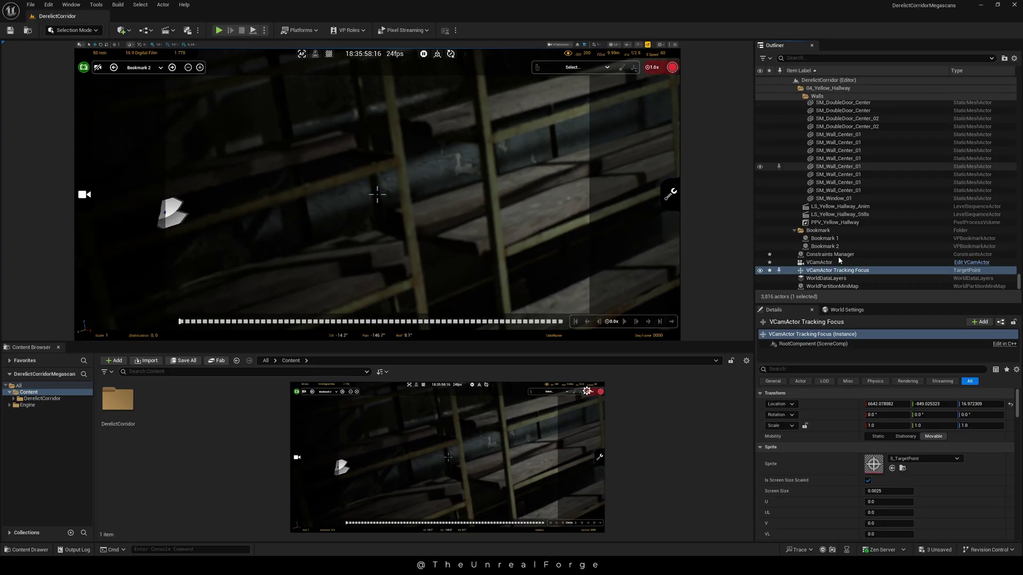
Select VCamActor and expand its Modifier Stack down to the Index [7] Stabilization modifier
{"action": "left_click", "coordinate": [782, 264]}
{"action": "scroll", "coordinate": [854, 454], "scroll_direction": "down", "scroll_amount": 3}
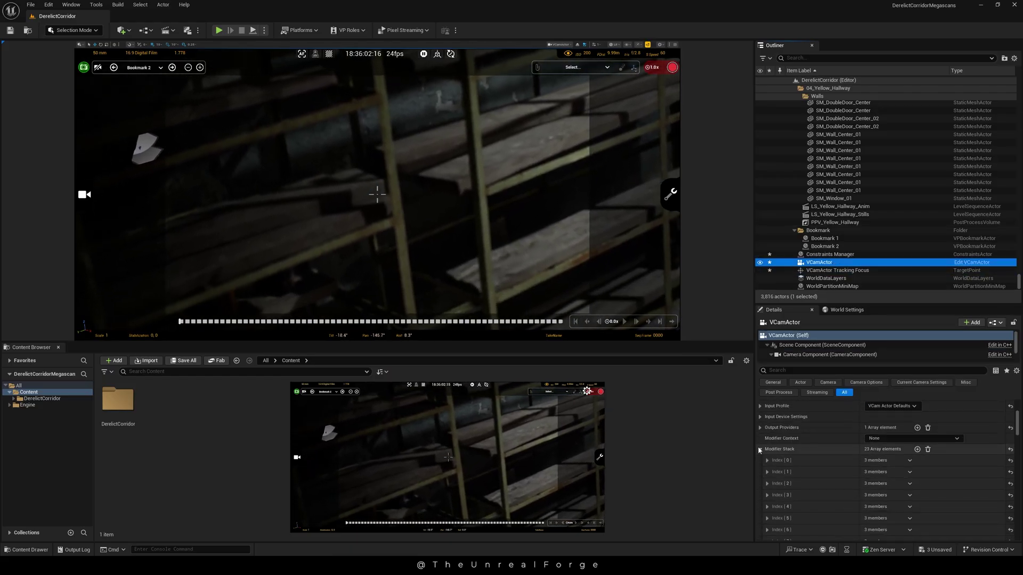
{"action": "left_click", "coordinate": [759, 449]}
{"action": "left_click", "coordinate": [760, 450]}
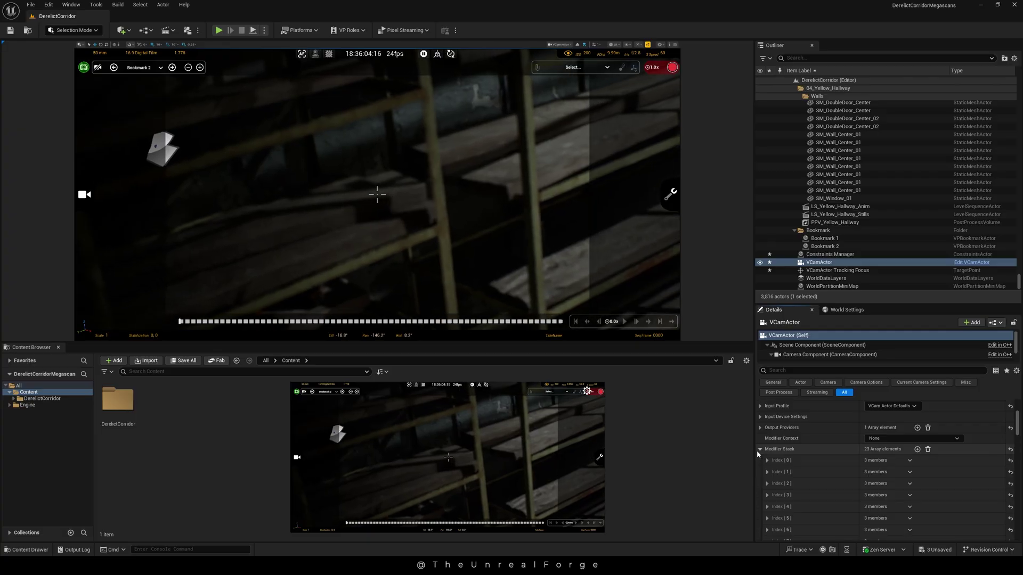
{"action": "scroll", "coordinate": [763, 463], "scroll_direction": "down", "scroll_amount": 3}
{"action": "scroll", "coordinate": [770, 486], "scroll_direction": "down", "scroll_amount": 1}
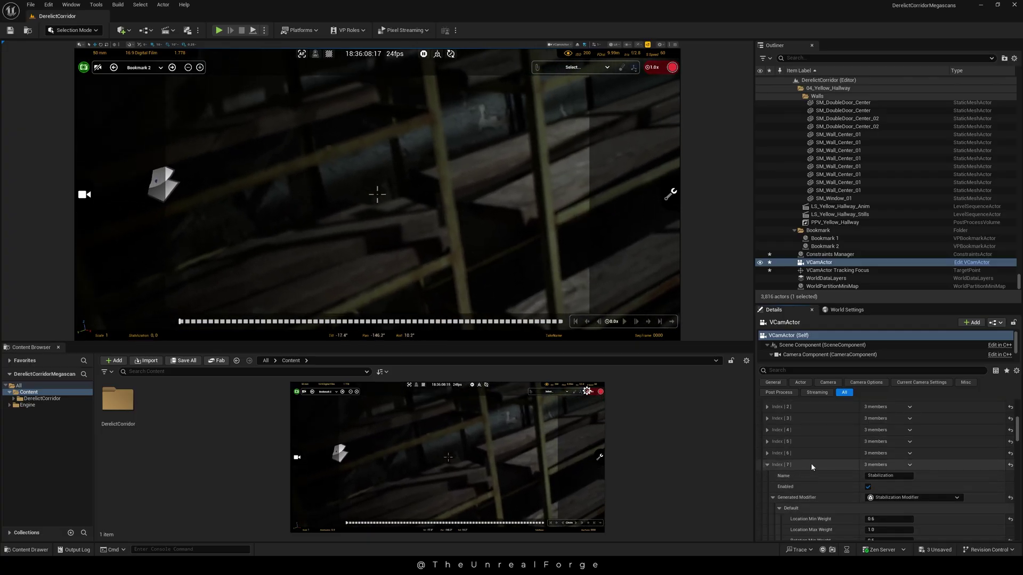
{"action": "scroll", "coordinate": [811, 462], "scroll_direction": "down", "scroll_amount": 1}
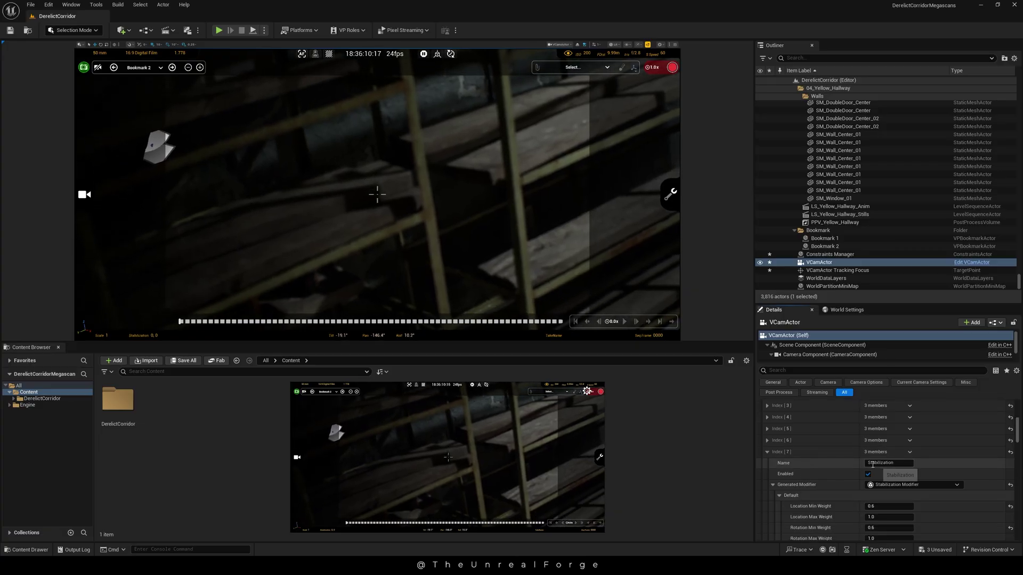
{"action": "scroll", "coordinate": [852, 463], "scroll_direction": "down", "scroll_amount": 2}
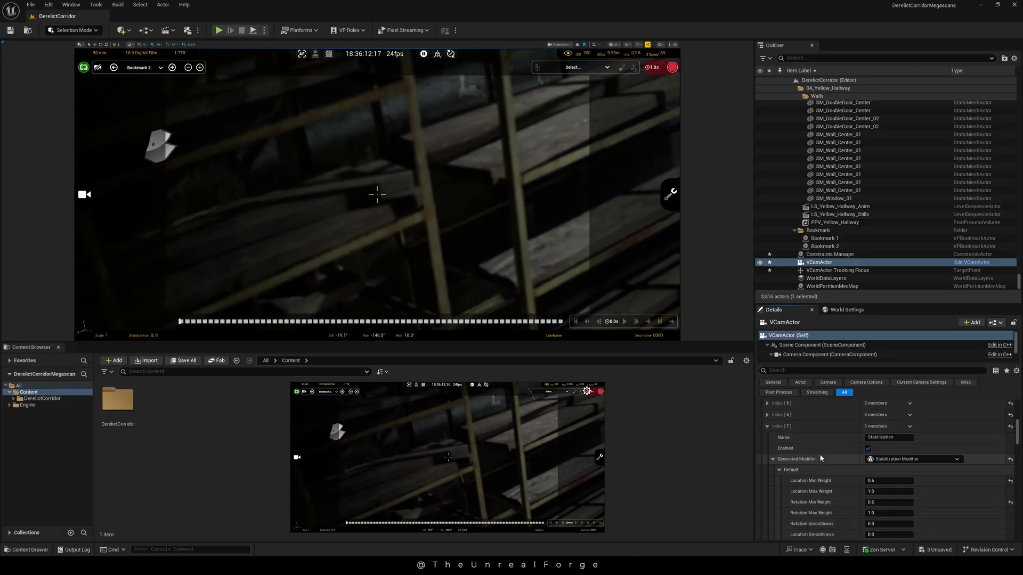
{"action": "scroll", "coordinate": [852, 463], "scroll_direction": "down", "scroll_amount": 1}
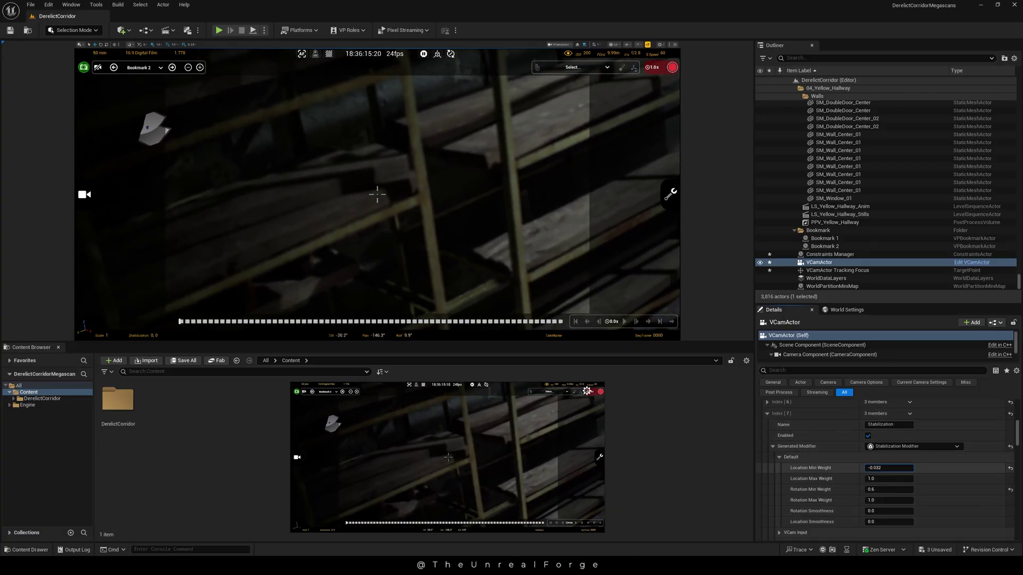
Set Stabilization Location Max Weight to 0.032 and Rotation Min Weight near 0.064, then start Take Recorder
{"action": "key", "text": "Tab"}
{"action": "type", "text": "0.032"}
{"action": "key", "text": "Return"}
{"action": "mouse_move", "coordinate": [889, 489]}
{"action": "left_mouse_down"}
{"action": "mouse_move", "coordinate": [870, 489]}
{"action": "mouse_move", "coordinate": [887, 501]}
{"action": "left_mouse_up"}
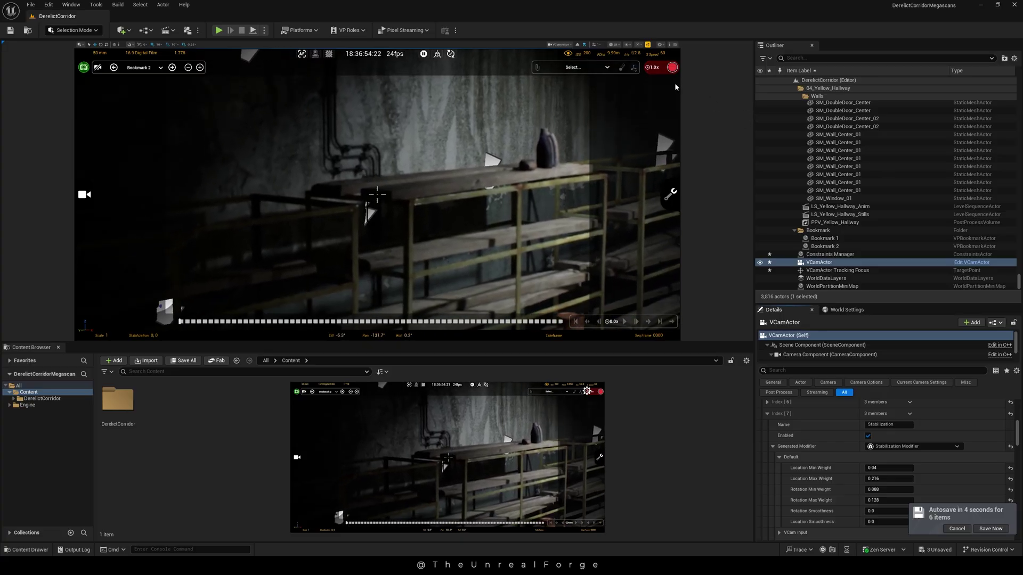
{"action": "left_click", "coordinate": [672, 68]}
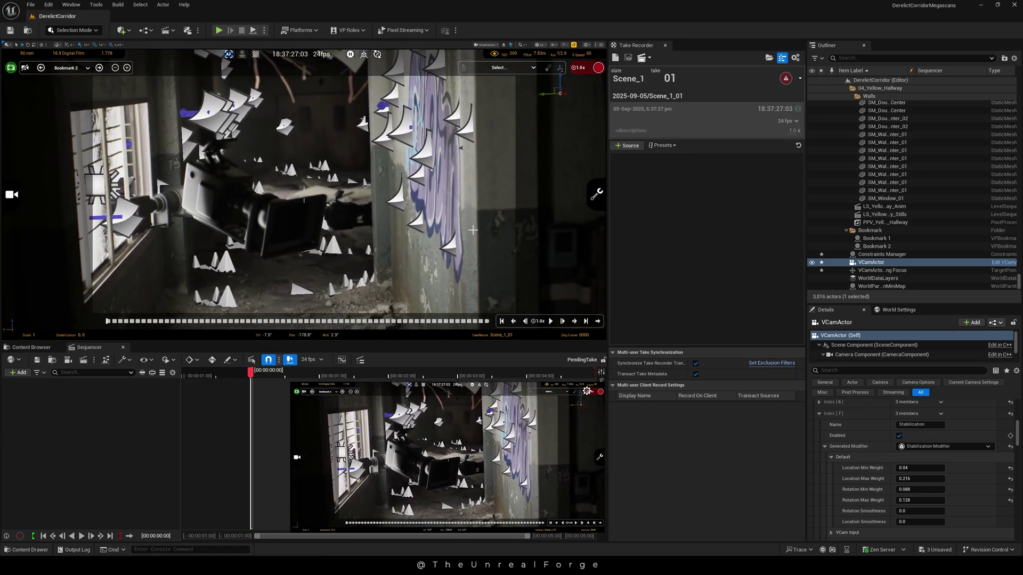
Record take 01 of slate Scene_1 with the VCam record button, starting and stopping the capture
{"action": "left_click", "coordinate": [596, 73]}
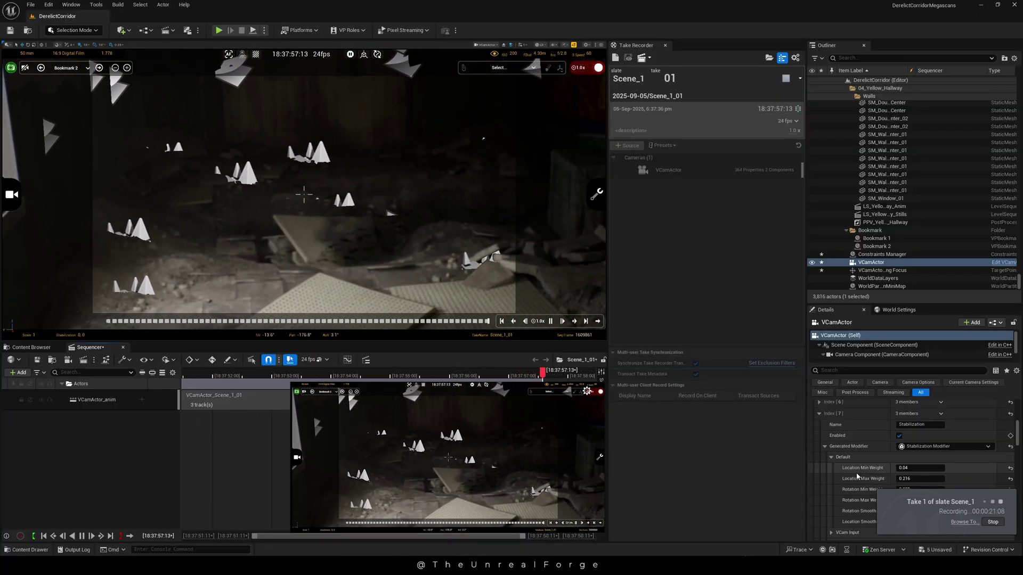
{"action": "left_click", "coordinate": [598, 68]}
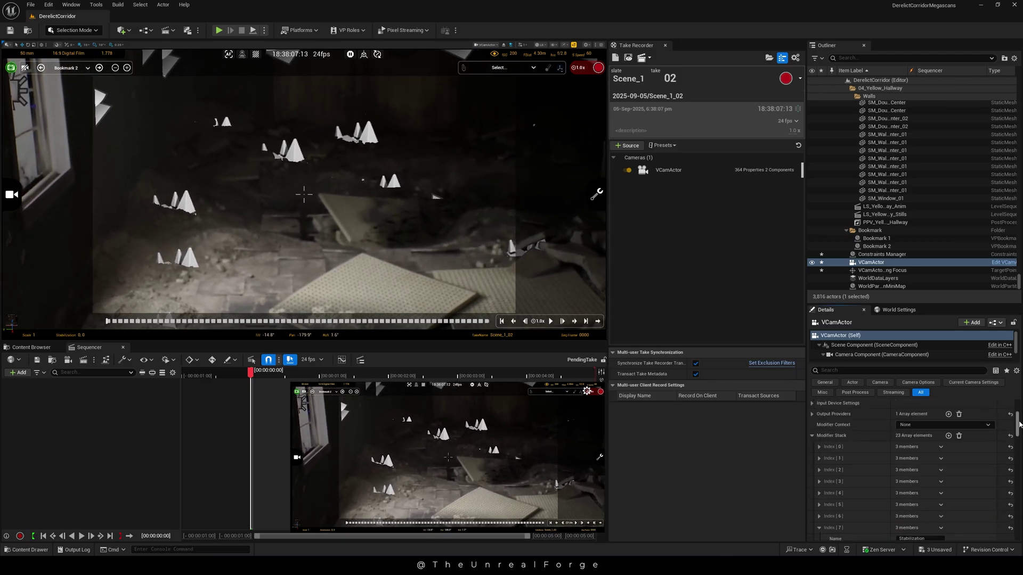
Uncheck Enabled under Virtual Camera in VCamActor's Details to end the live stream
{"action": "left_click_drag", "start_coordinate": [1019, 423], "coordinate": [1019, 411]}
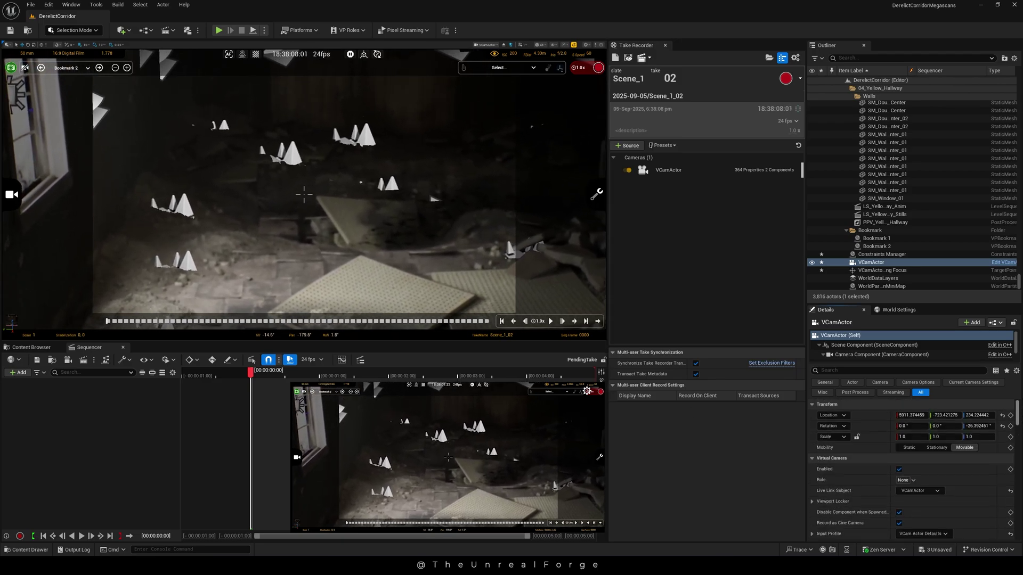
{"action": "left_click", "coordinate": [899, 469]}
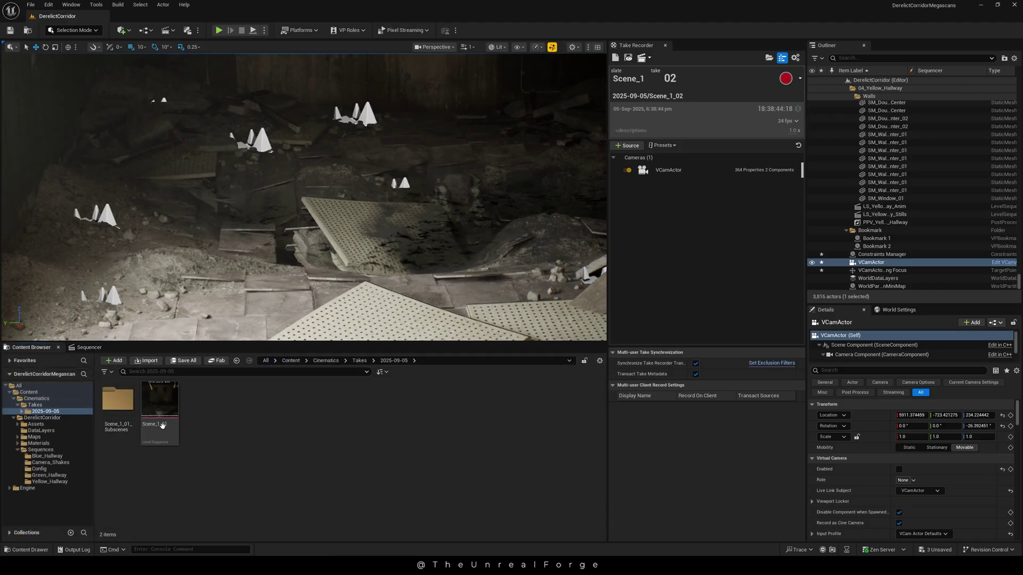
Open the Scene_1_01 sequence and play it through its Camera Cuts view, then stop
{"action": "left_click", "coordinate": [161, 410]}
{"action": "double_click", "coordinate": [161, 409]}
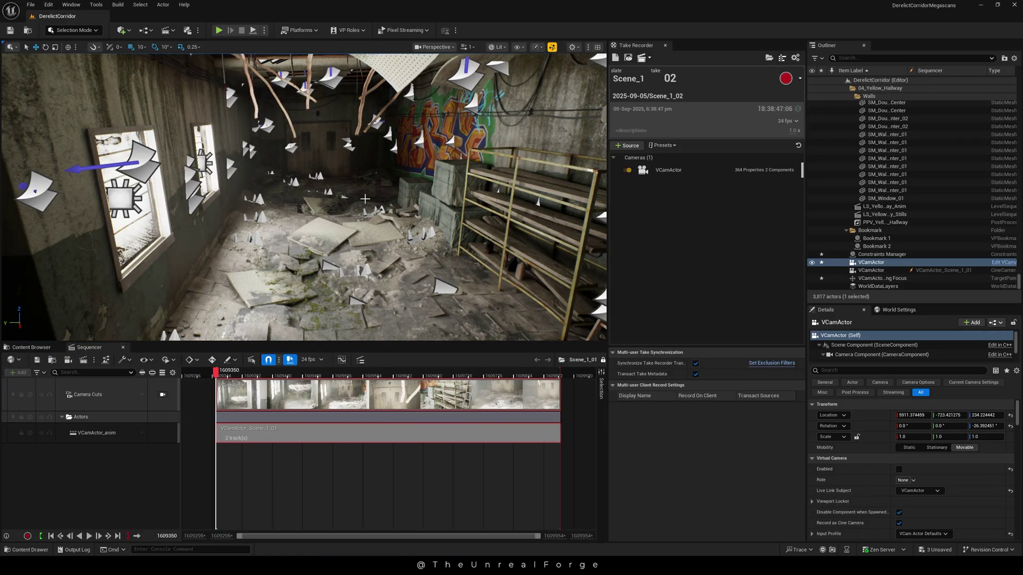
{"action": "left_click", "coordinate": [162, 394]}
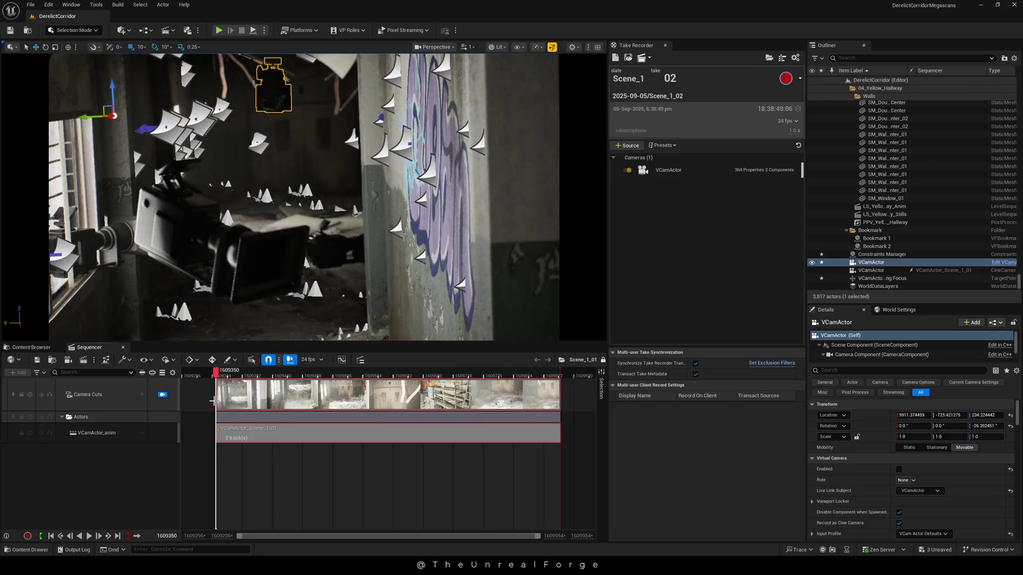
{"action": "key", "text": "space"}
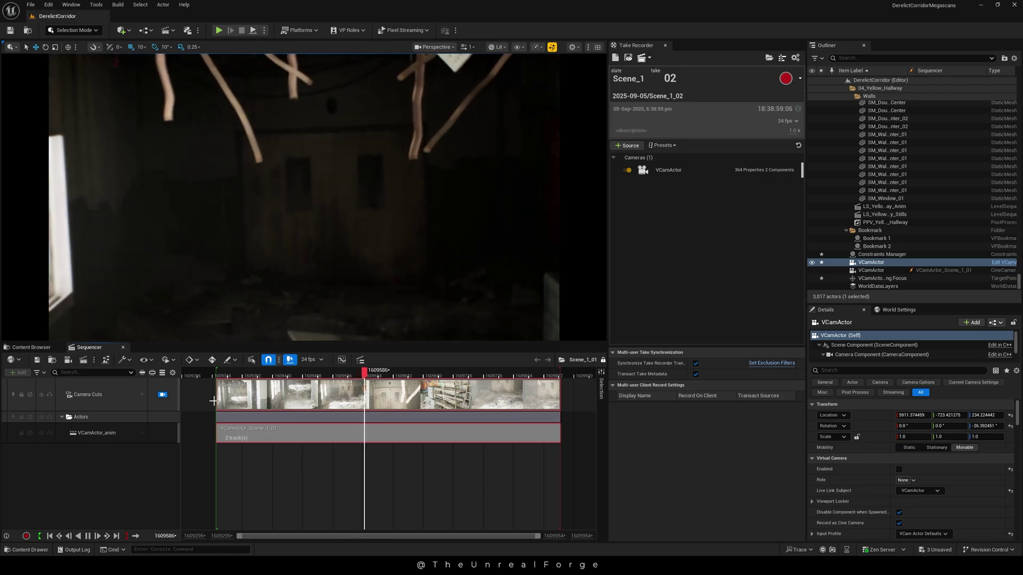
{"action": "key", "text": "space"}
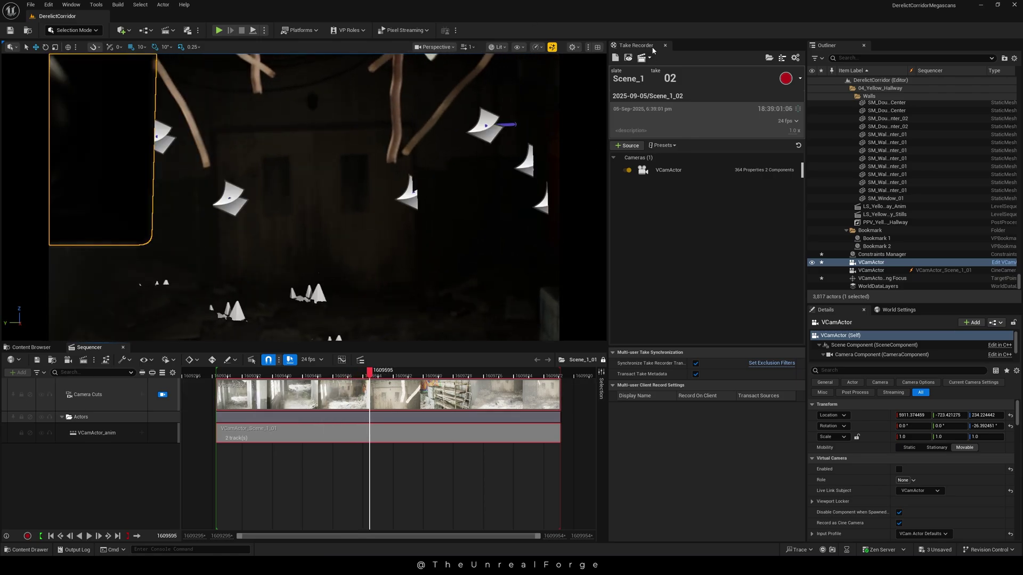
Select the recorded VCamActor and try 16:9 DSLR and Super 35mm filmbacks, ending on 16:9 Digital Film
{"action": "left_click", "coordinate": [665, 46]}
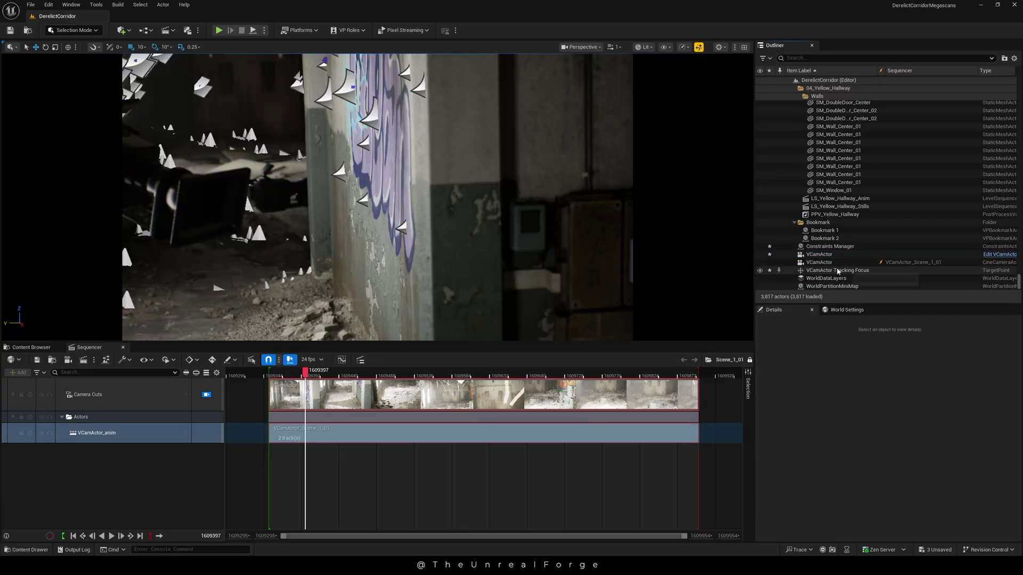
{"action": "left_click", "coordinate": [830, 263]}
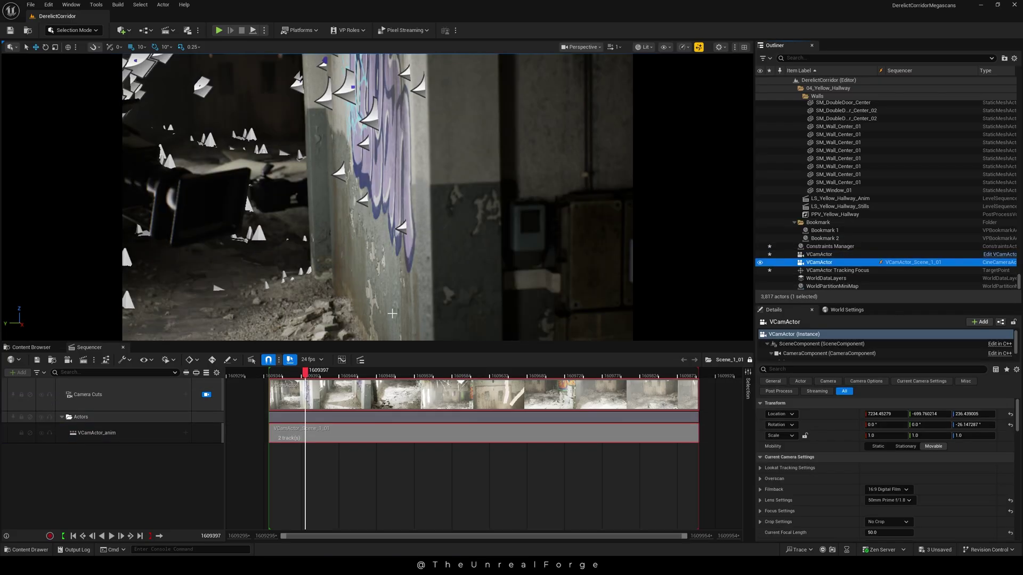
{"action": "scroll", "coordinate": [895, 442], "scroll_direction": "down", "scroll_amount": 3}
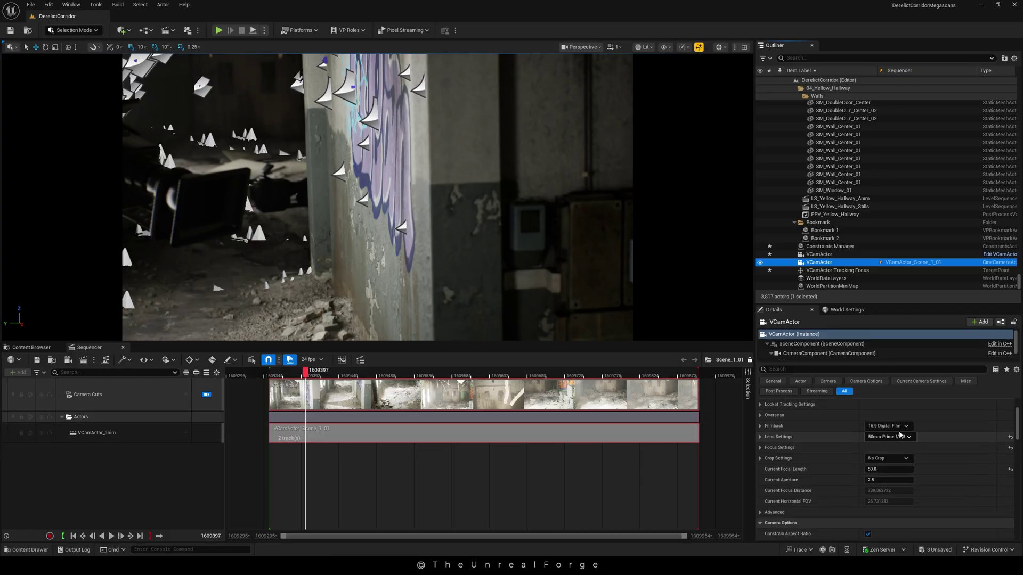
{"action": "left_click", "coordinate": [900, 426]}
{"action": "left_click", "coordinate": [886, 458]}
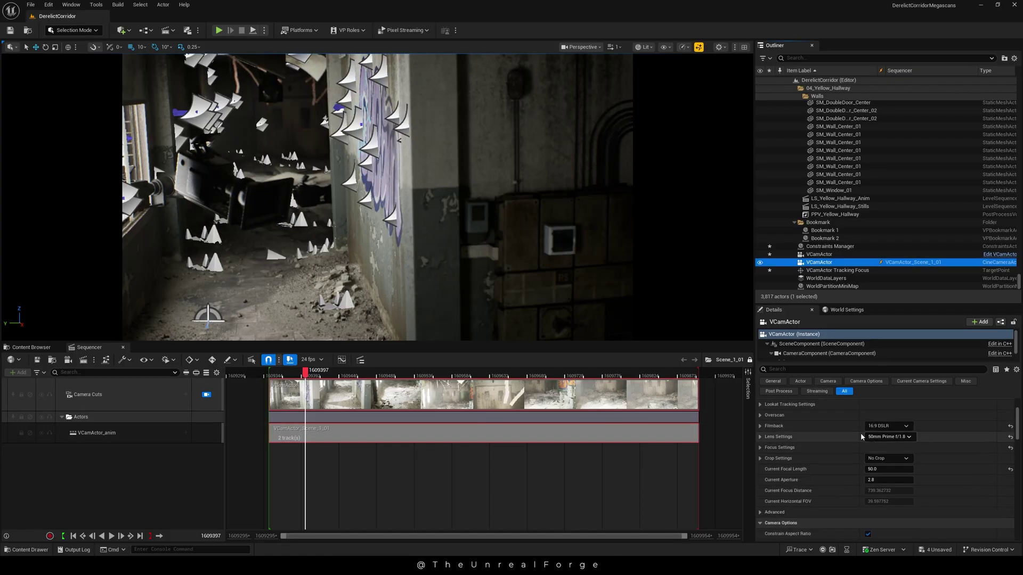
{"action": "left_click", "coordinate": [887, 426]}
{"action": "left_click", "coordinate": [886, 483]}
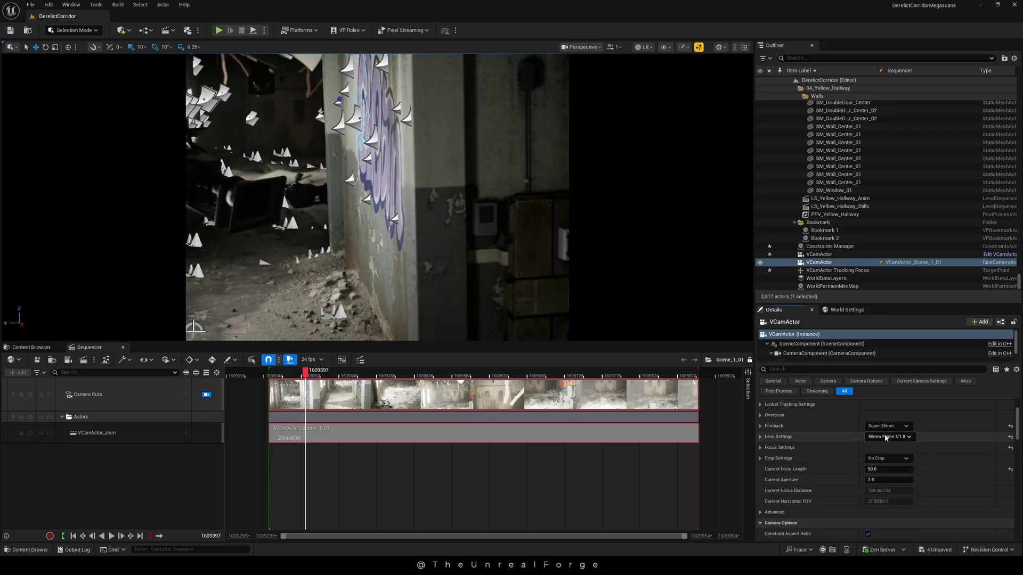
{"action": "left_click", "coordinate": [886, 426]}
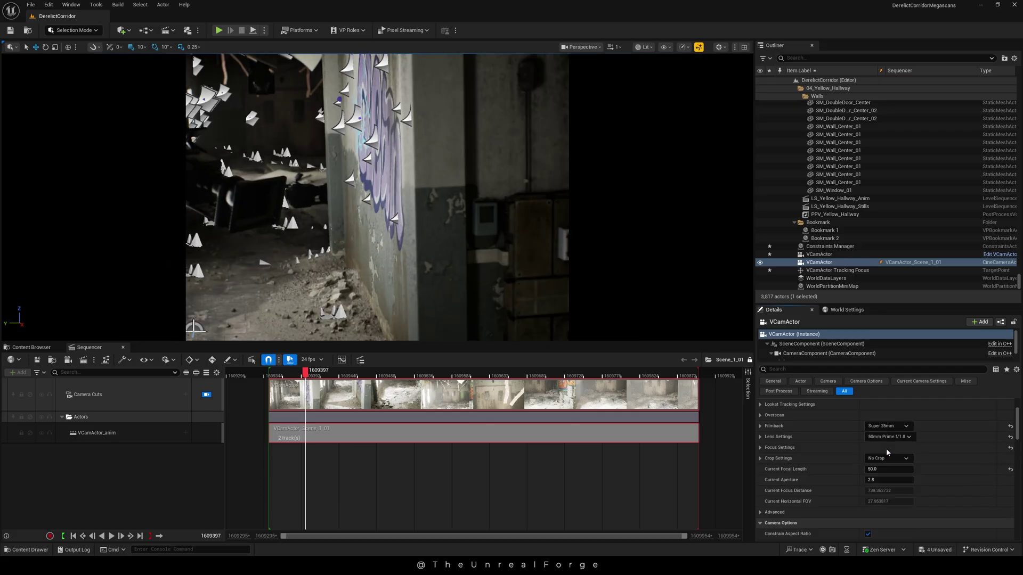
{"action": "left_click", "coordinate": [887, 451]}
Keep No Crop, set the lens to Universal Zoom, and lower focal length to about 17.4
{"action": "left_click", "coordinate": [888, 469]}
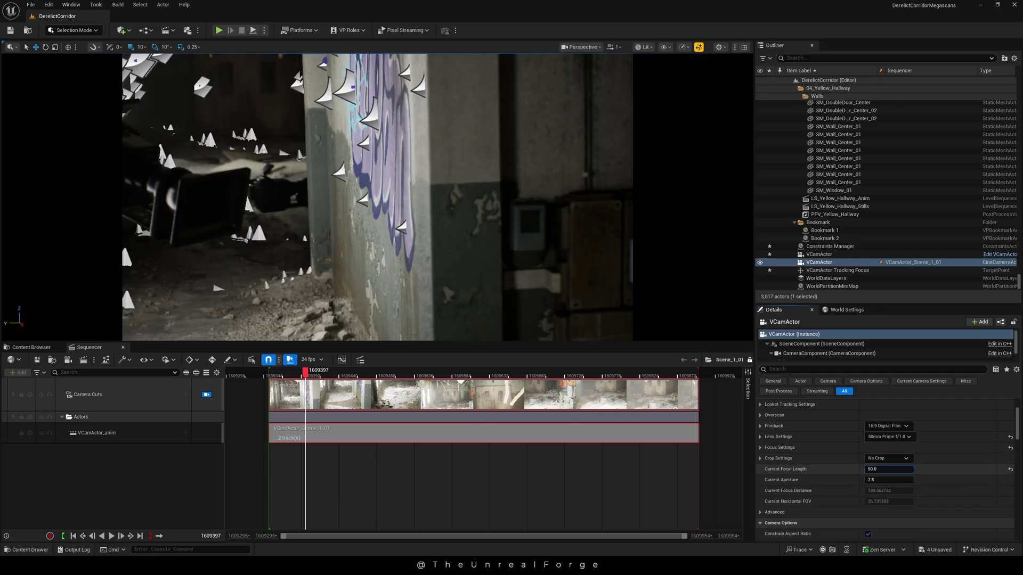
{"action": "left_click", "coordinate": [900, 462]}
{"action": "left_click", "coordinate": [879, 469]}
{"action": "left_click", "coordinate": [888, 436]}
{"action": "left_click", "coordinate": [882, 521]}
{"action": "left_click", "coordinate": [889, 436]}
{"action": "left_click", "coordinate": [882, 514]}
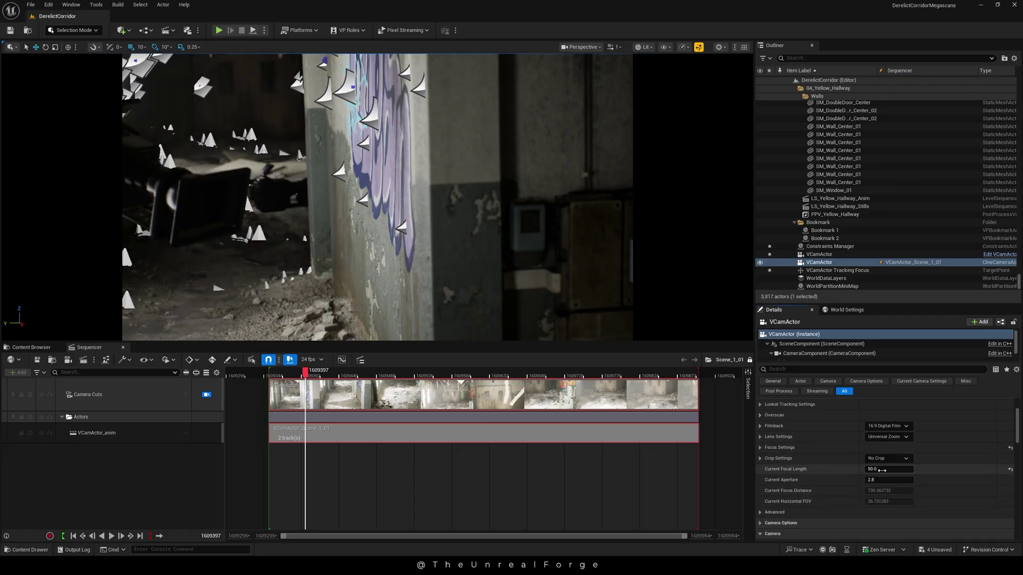
{"action": "left_click_drag", "start_coordinate": [882, 471], "coordinate": [844, 470]}
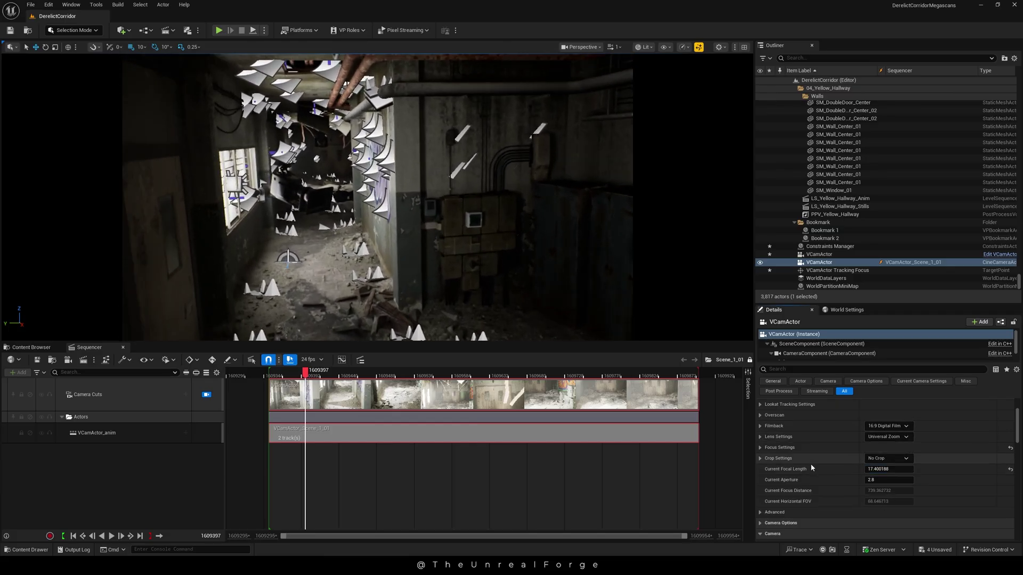
Raise the aperture to about 3.5, then rewind and replay the sequence to preview
{"action": "scroll", "coordinate": [813, 465], "scroll_direction": "down", "scroll_amount": 2}
{"action": "scroll", "coordinate": [813, 465], "scroll_direction": "down", "scroll_amount": 1}
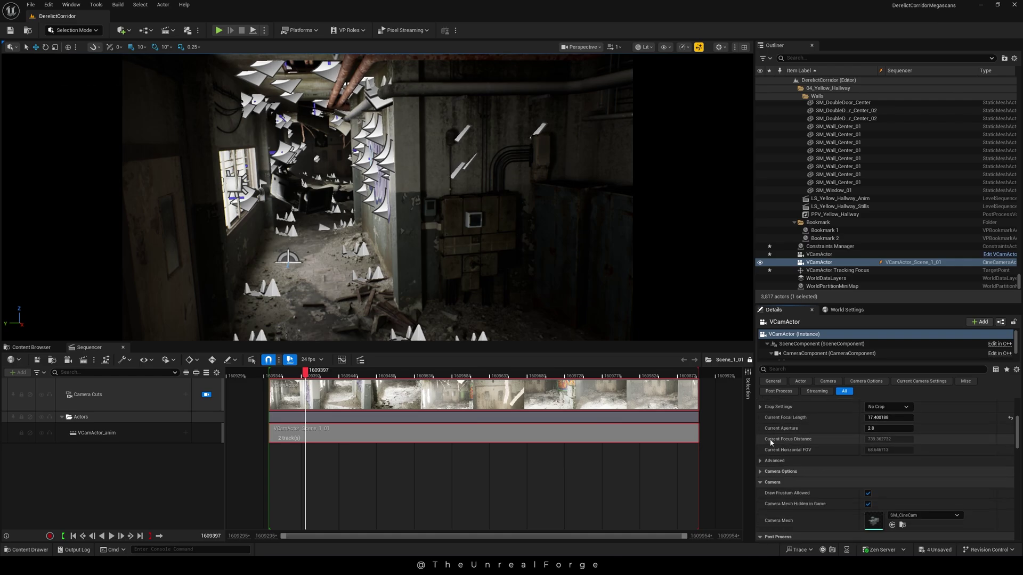
{"action": "left_click_drag", "start_coordinate": [888, 428], "coordinate": [911, 428]}
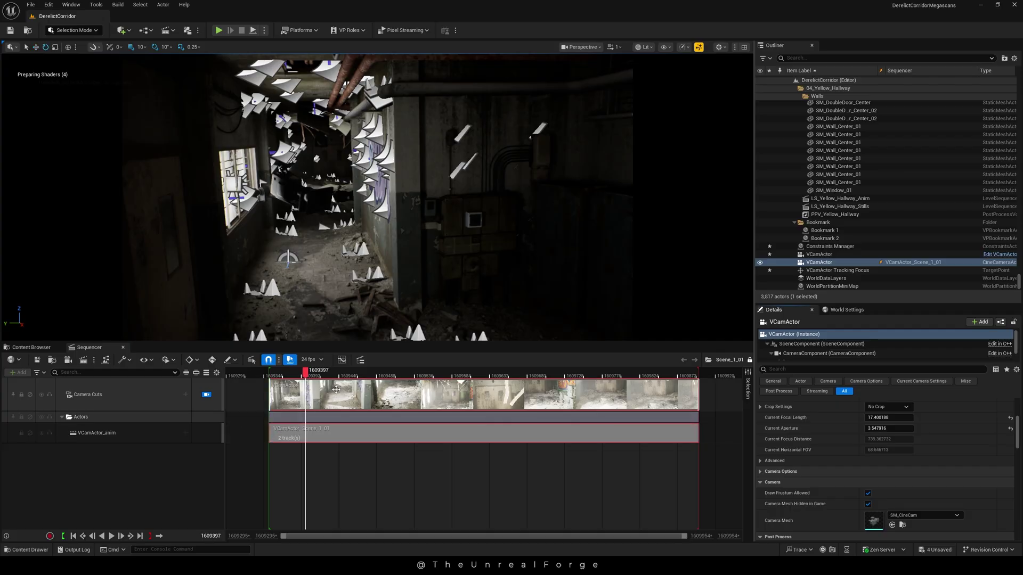
{"action": "left_click_drag", "start_coordinate": [305, 371], "coordinate": [288, 376]}
{"action": "key", "text": "space"}
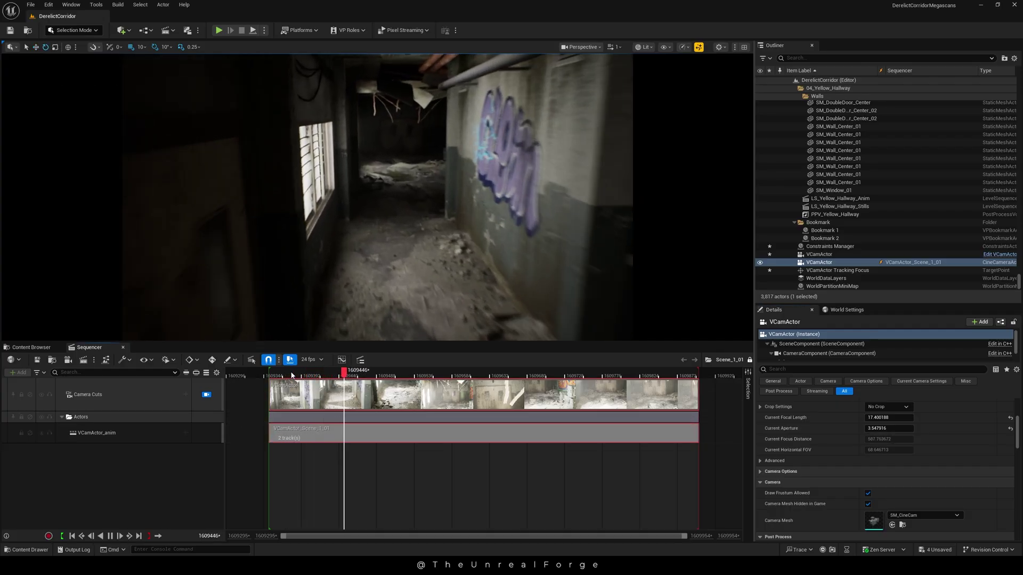
Stop playback and set all viewport scalability groups to Medium
{"action": "key", "text": "space"}
{"action": "scroll", "coordinate": [884, 453], "scroll_direction": "up", "scroll_amount": 5}
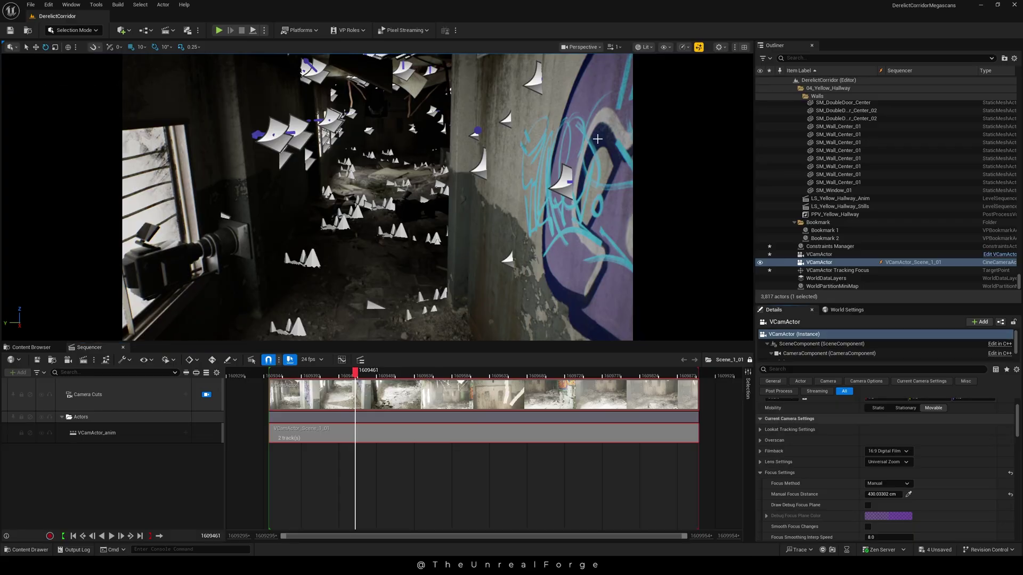
{"action": "left_click", "coordinate": [683, 47]}
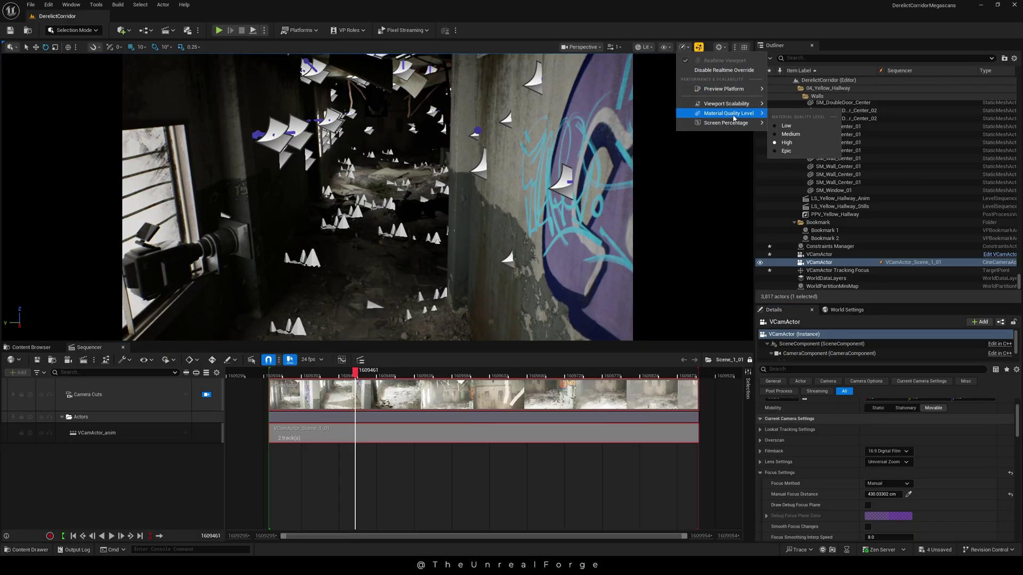
{"action": "mouse_move", "coordinate": [759, 113]}
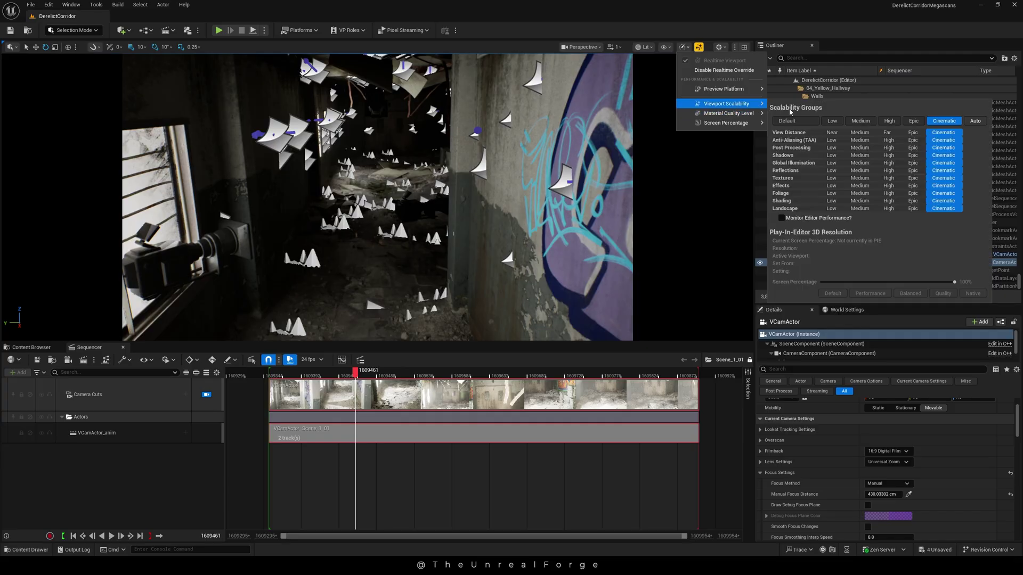
{"action": "left_click", "coordinate": [860, 121]}
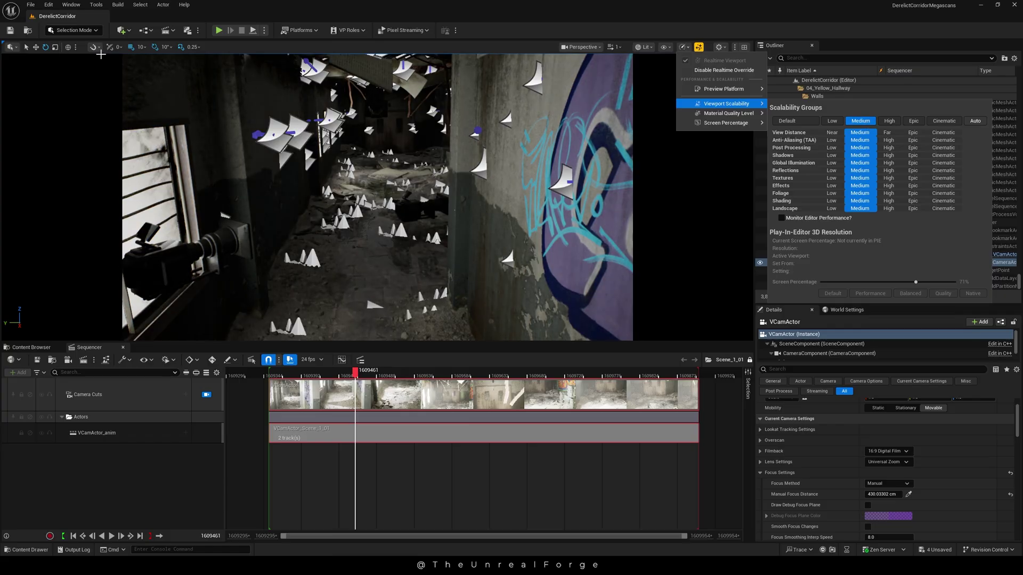
Switch the viewport render mode to Unlit and then back to Lit
{"action": "left_click", "coordinate": [643, 47]}
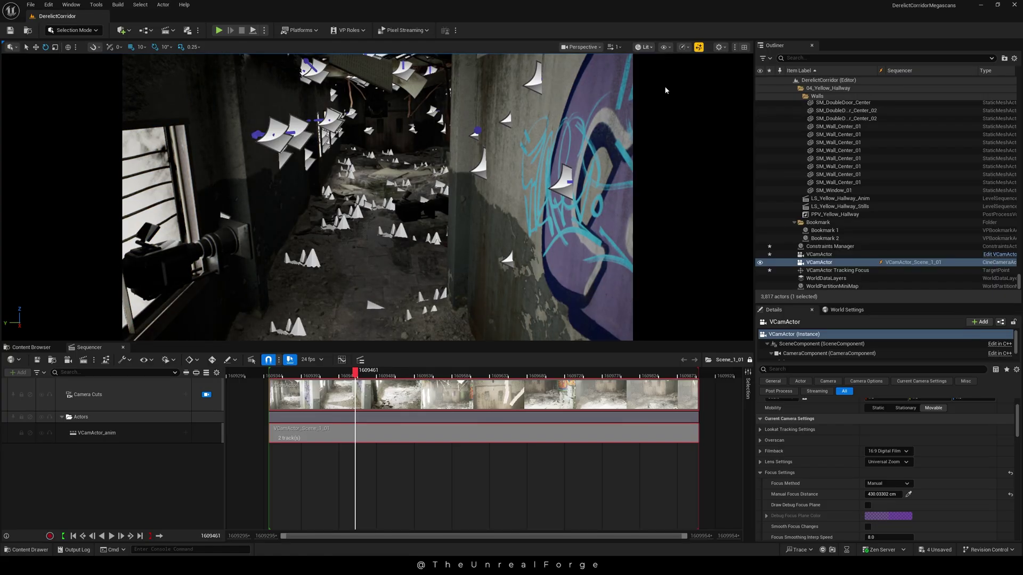
{"action": "left_click", "coordinate": [663, 86]}
{"action": "left_click", "coordinate": [643, 46]}
{"action": "left_click", "coordinate": [663, 78]}
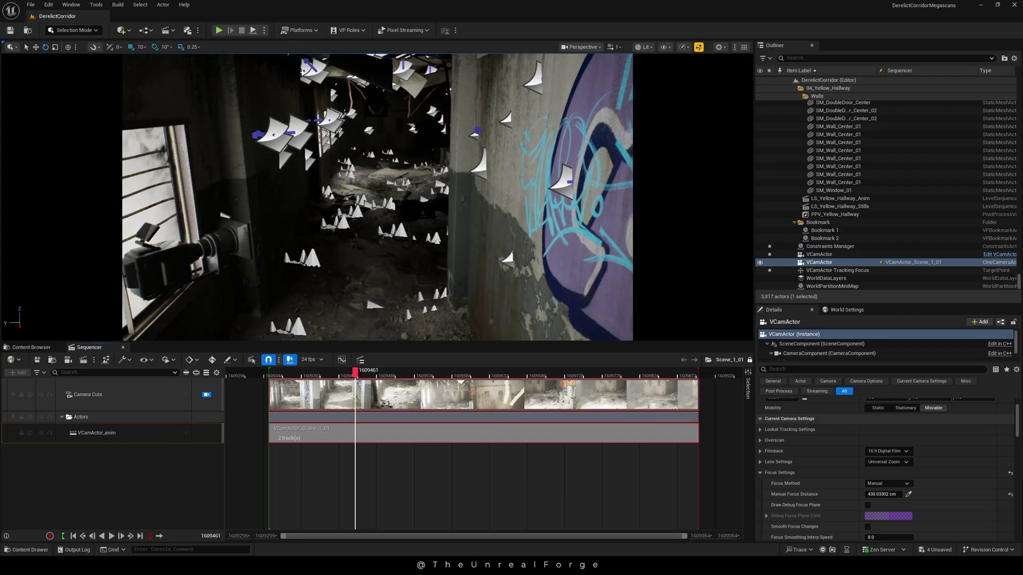
Set Take Recorder's target sequence to LS_Yellow_Hallway_Anim from the sequence list
{"action": "key", "text": "super+a"}
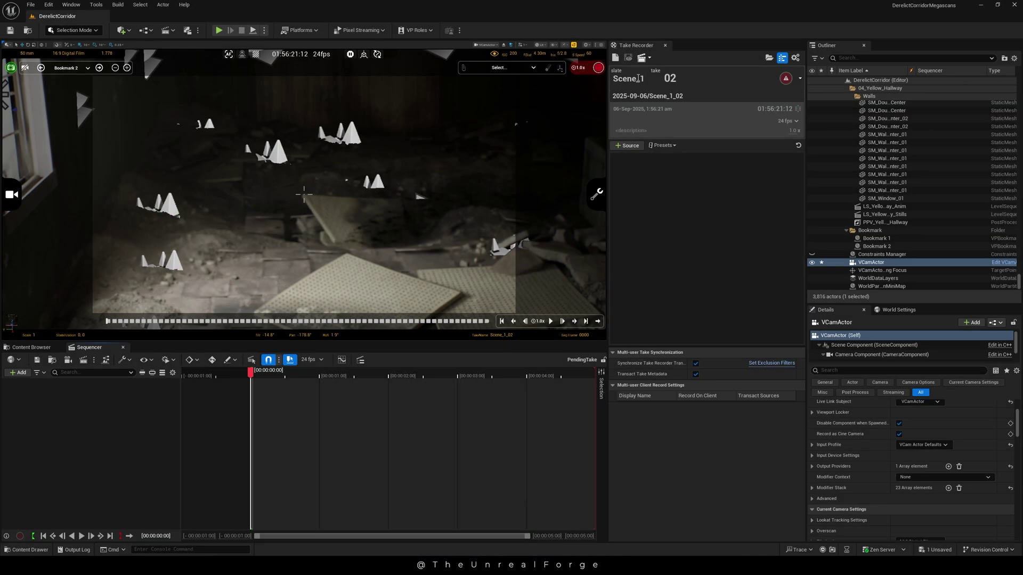
{"action": "left_click", "coordinate": [650, 58]}
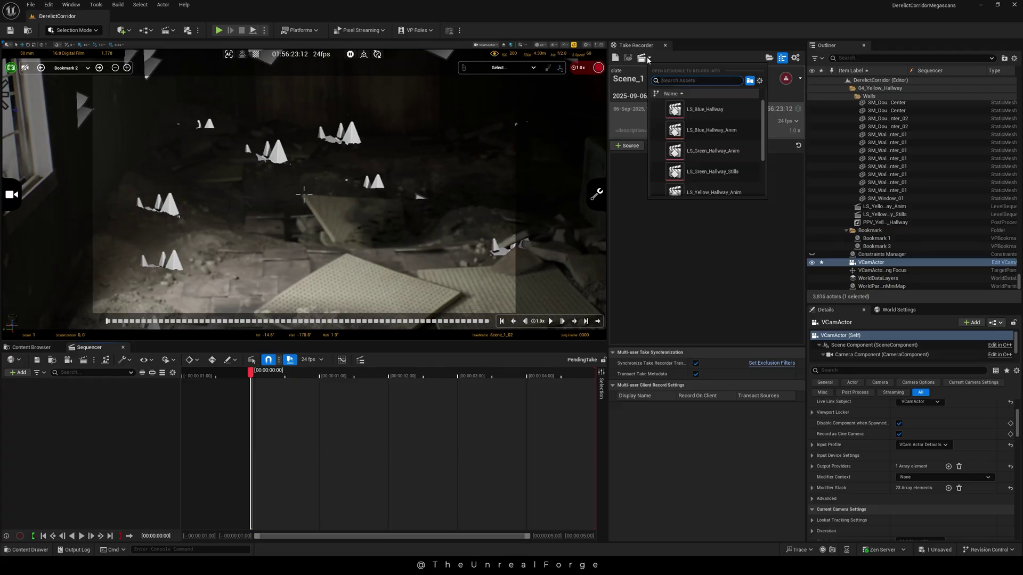
{"action": "scroll", "coordinate": [698, 150], "scroll_direction": "down", "scroll_amount": 2}
{"action": "left_click", "coordinate": [698, 152]}
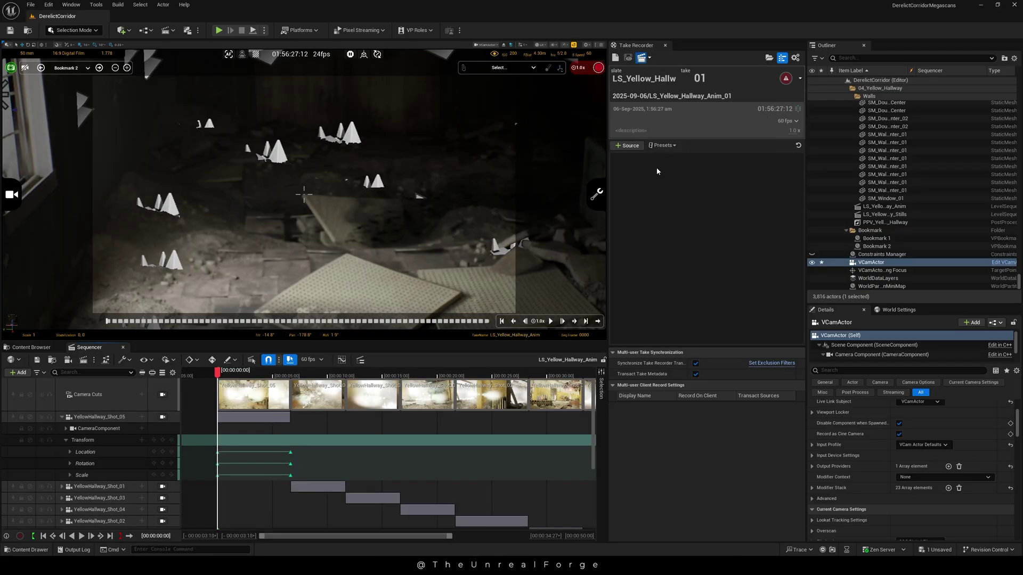